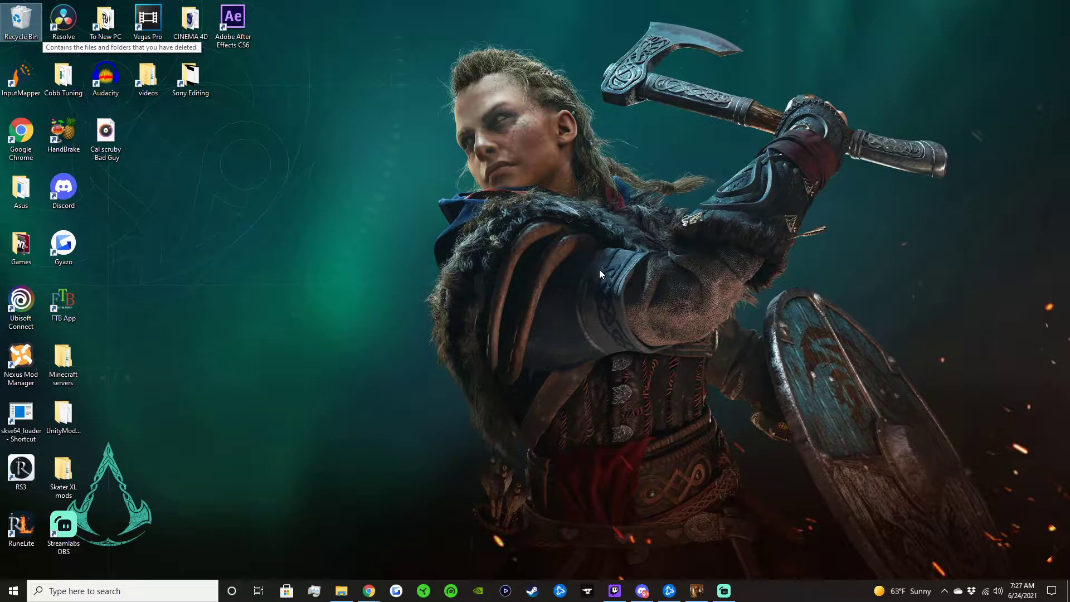
- Launch GeForce Experience, dismiss the redeem codes notice, and bring up the in-game overlay
left_click(478, 590)
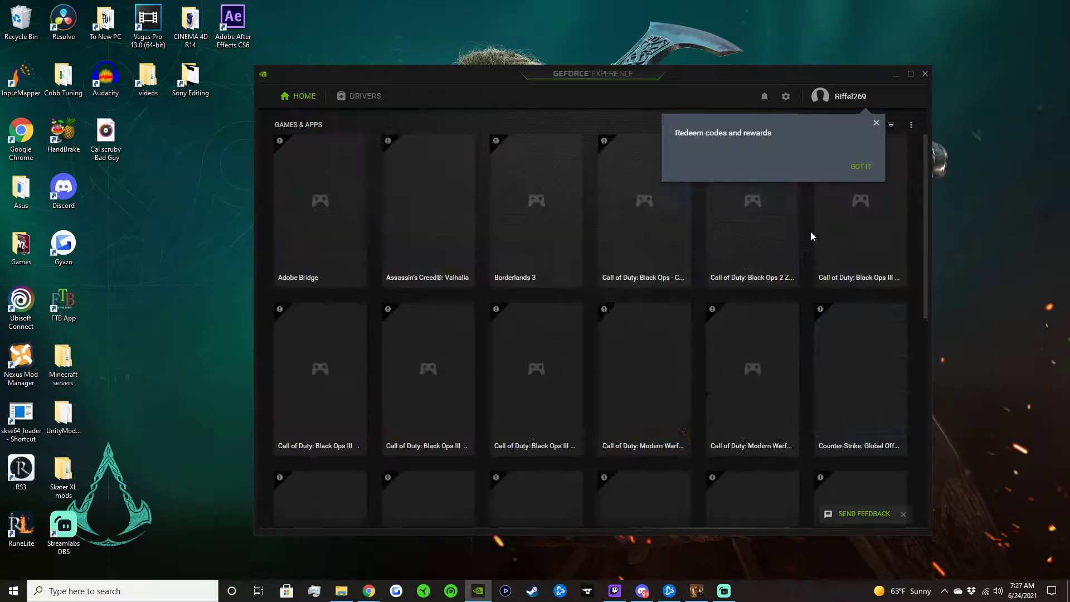
left_click(875, 123)
left_click(765, 99)
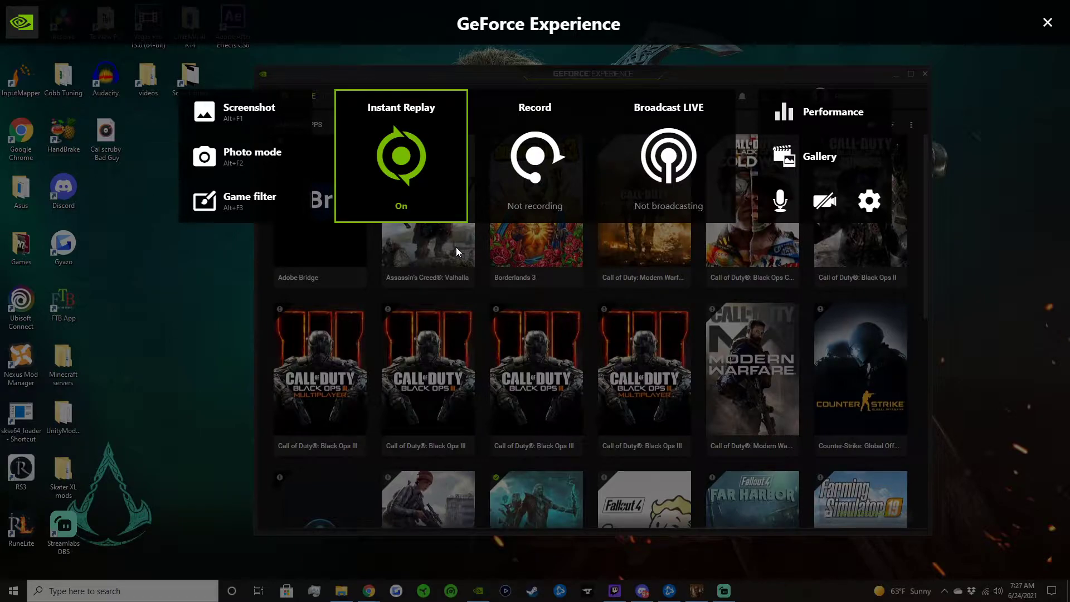
- Check the overlay's Audio microphone source and keep Line (2- Astro MixAmp Pro Game)
left_click(868, 201)
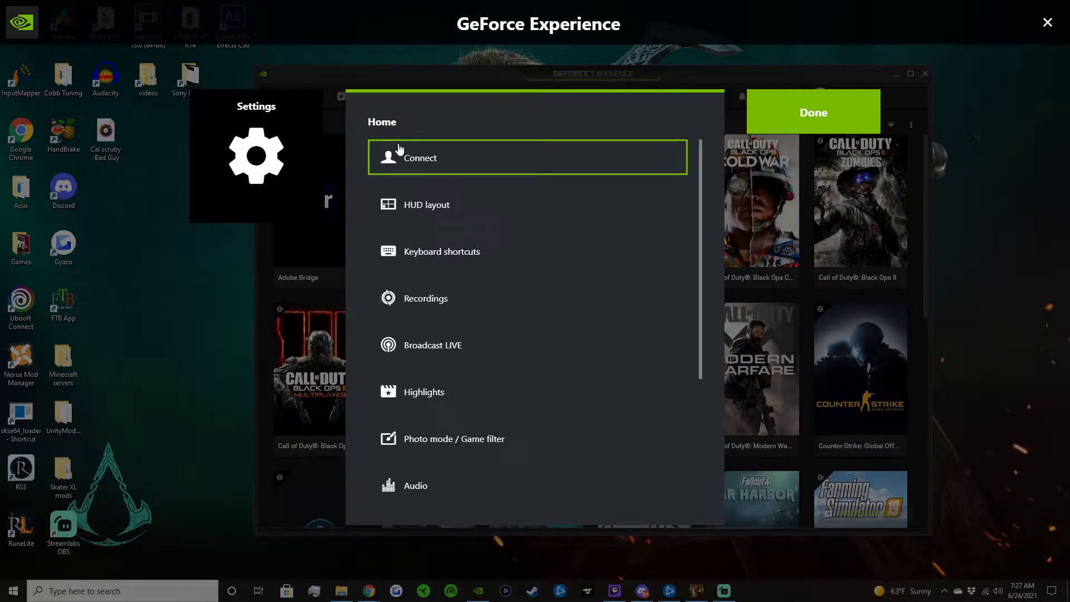
left_click(433, 482)
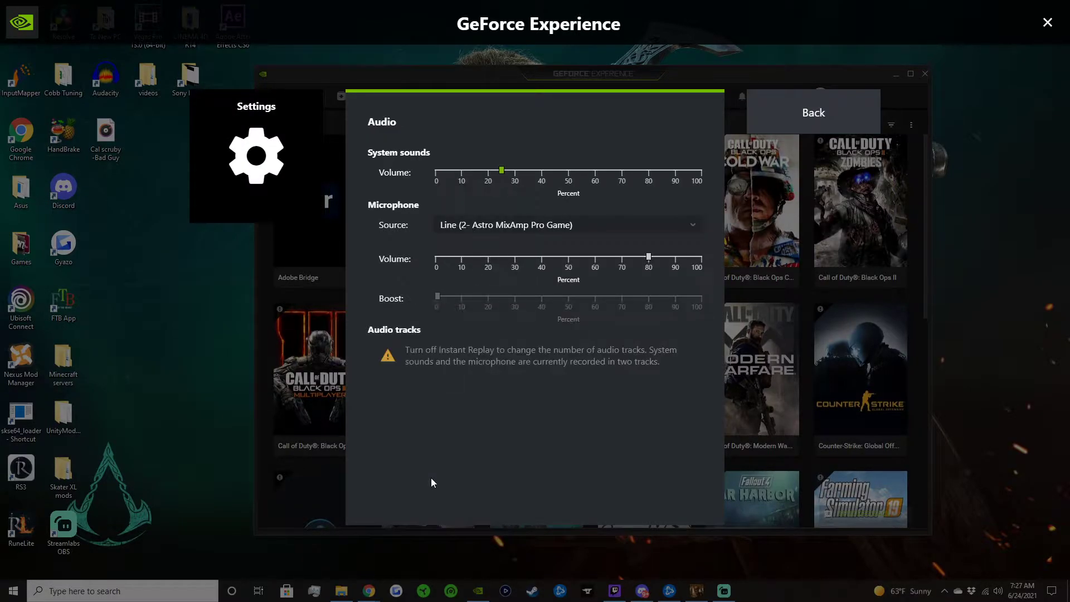
left_click(691, 226)
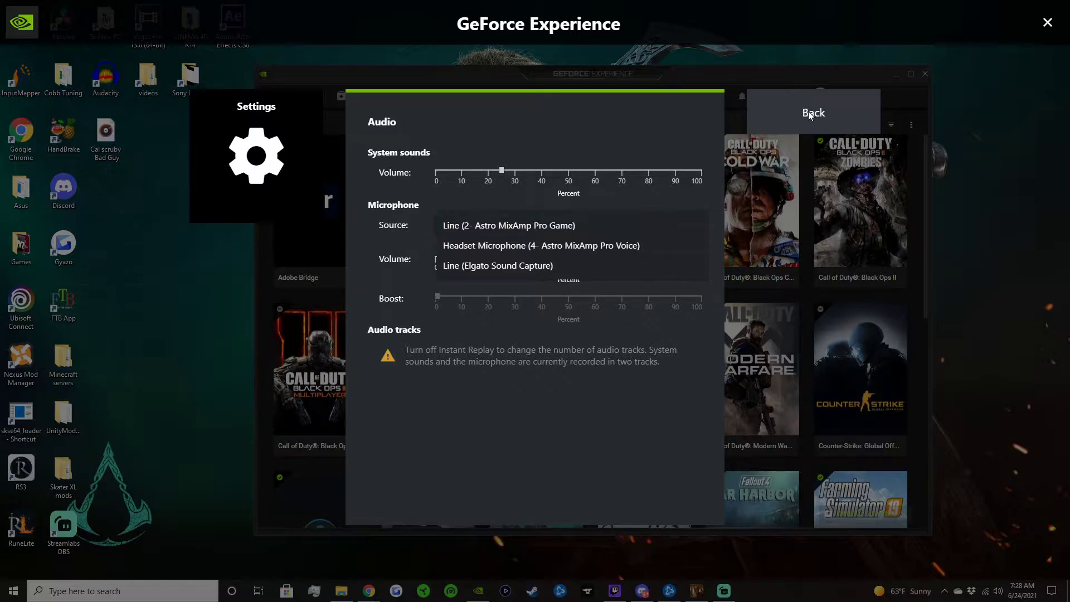
left_click(919, 146)
left_click(855, 119)
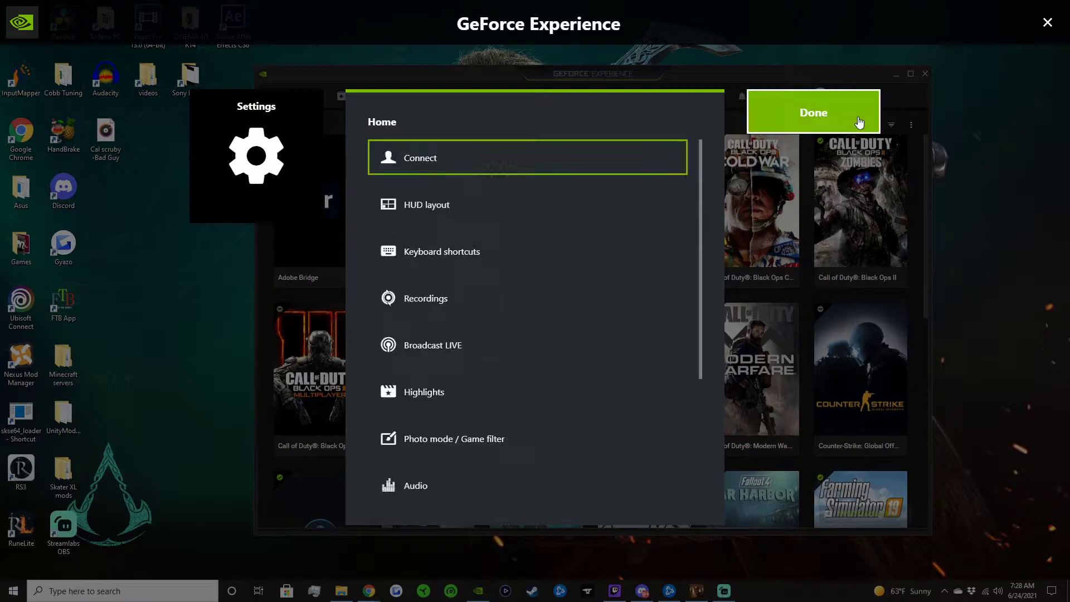
- Close the overlay settings and browse Explorer to Geforce Experience > Call of Duty Modern Warfare 2019
left_click(1045, 25)
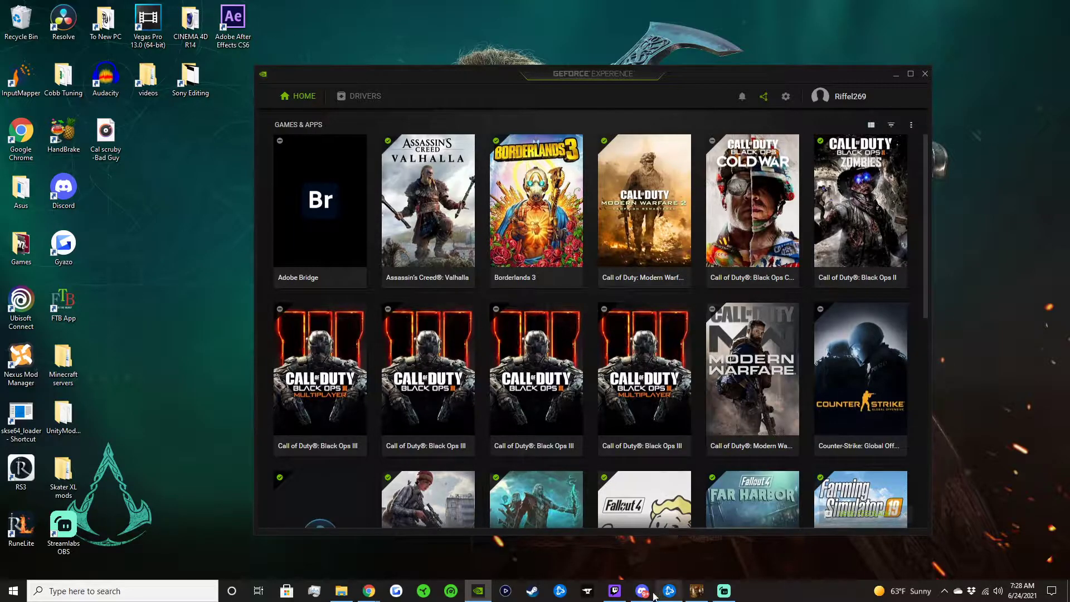
left_click(343, 590)
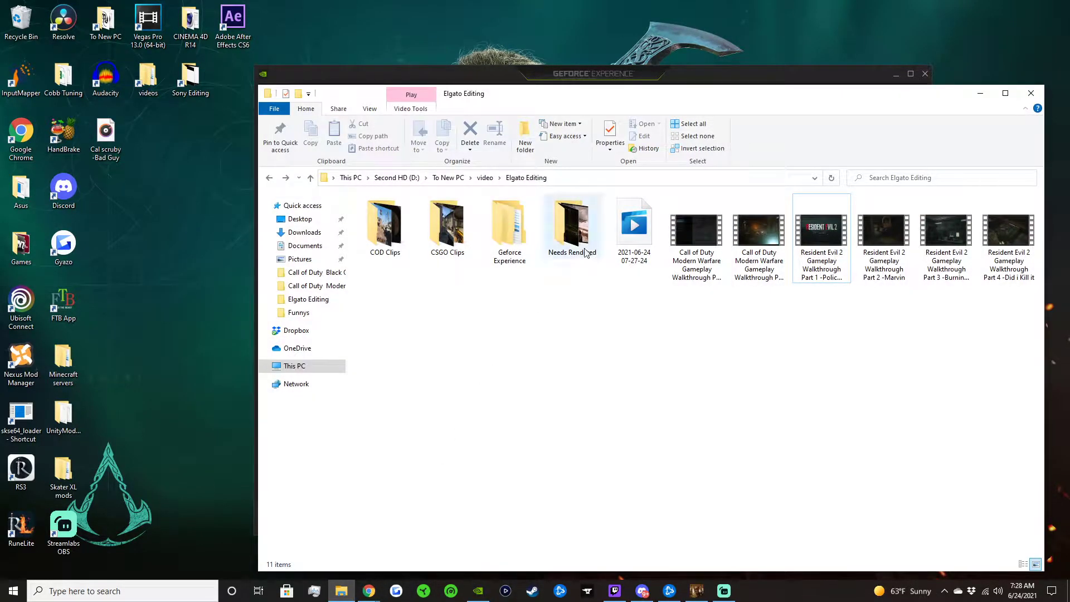
double_click(507, 237)
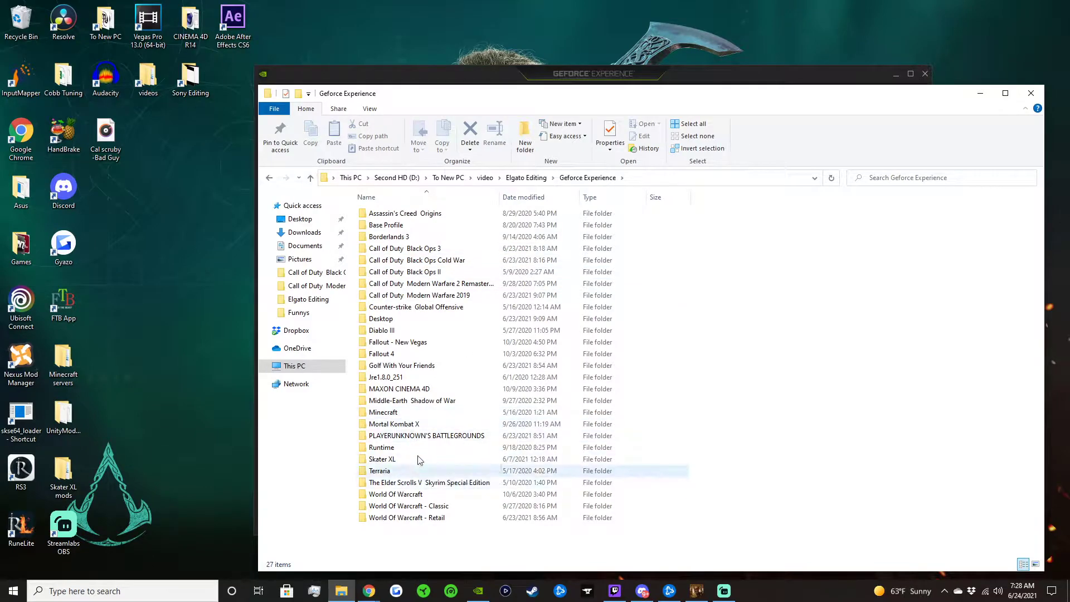
double_click(443, 295)
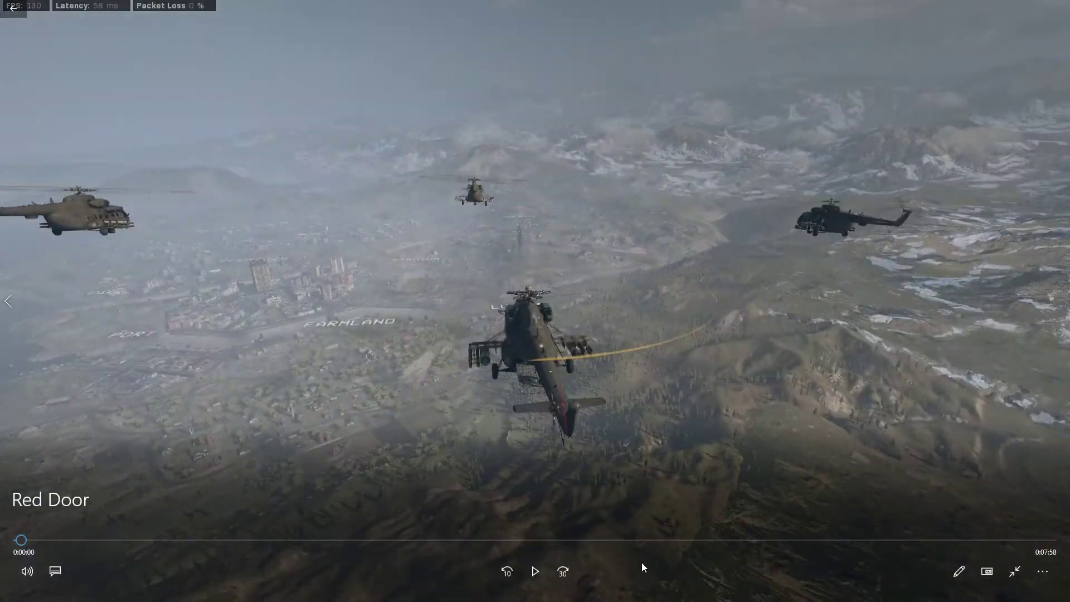
- Preview the Red Door clip, skip ahead to about 6:45, then pause and exit full screen
left_click(901, 540)
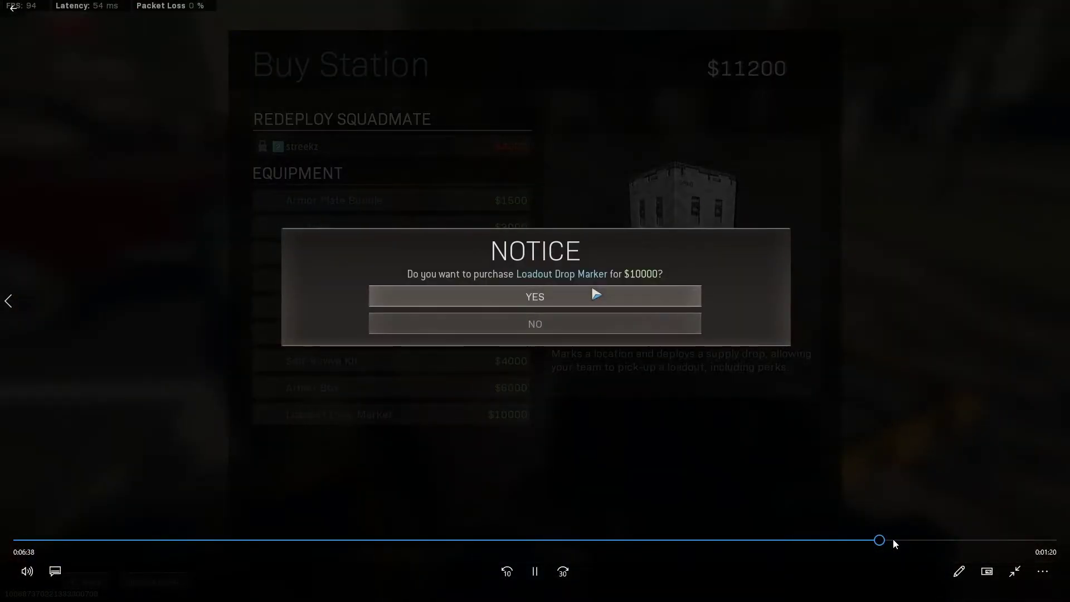
left_click(892, 538)
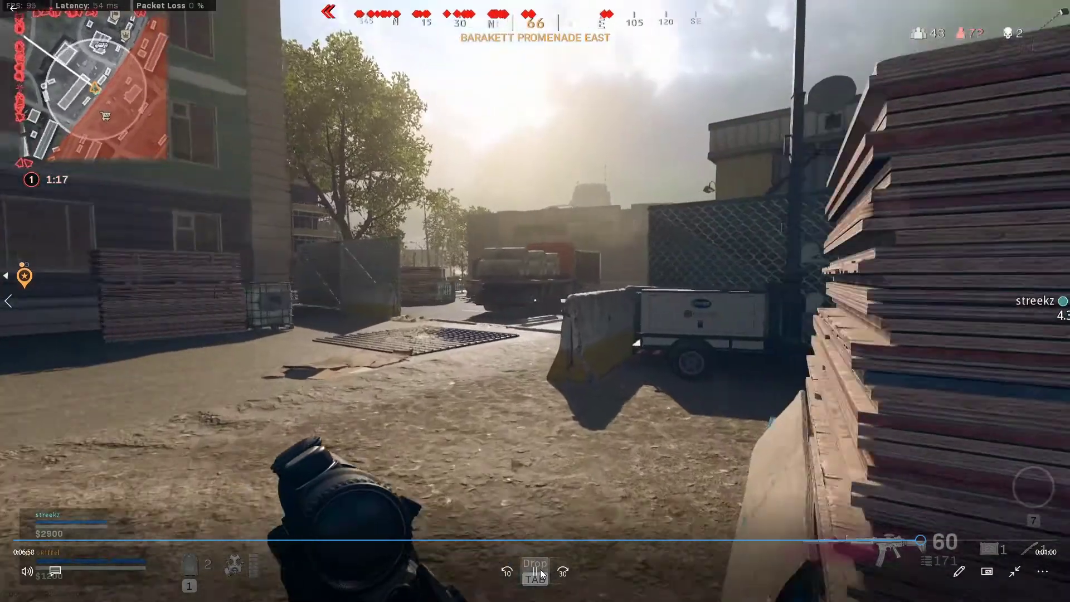
left_click(536, 572)
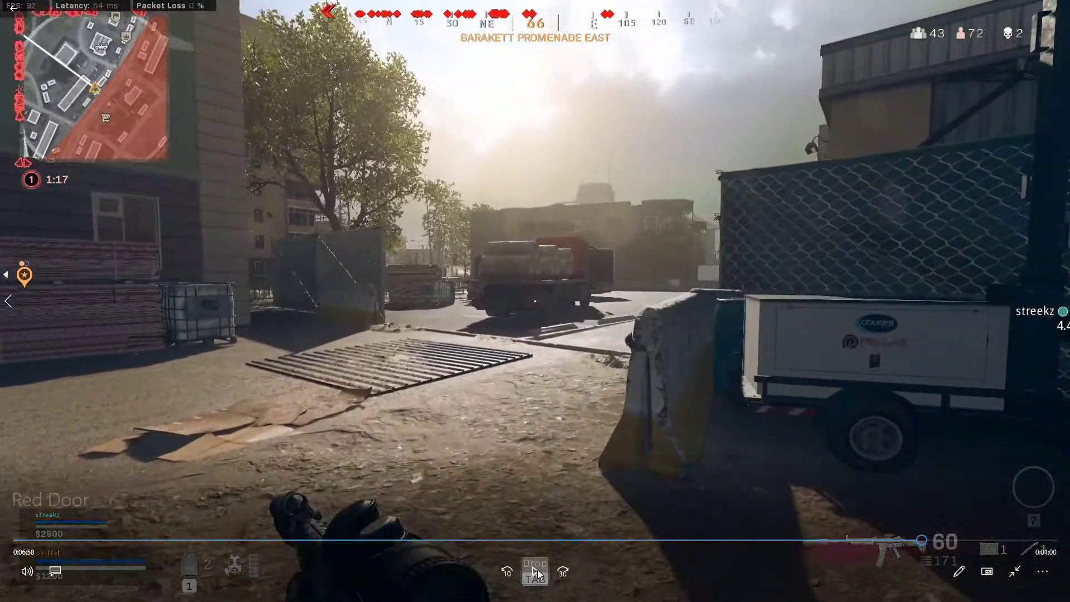
left_click(1015, 571)
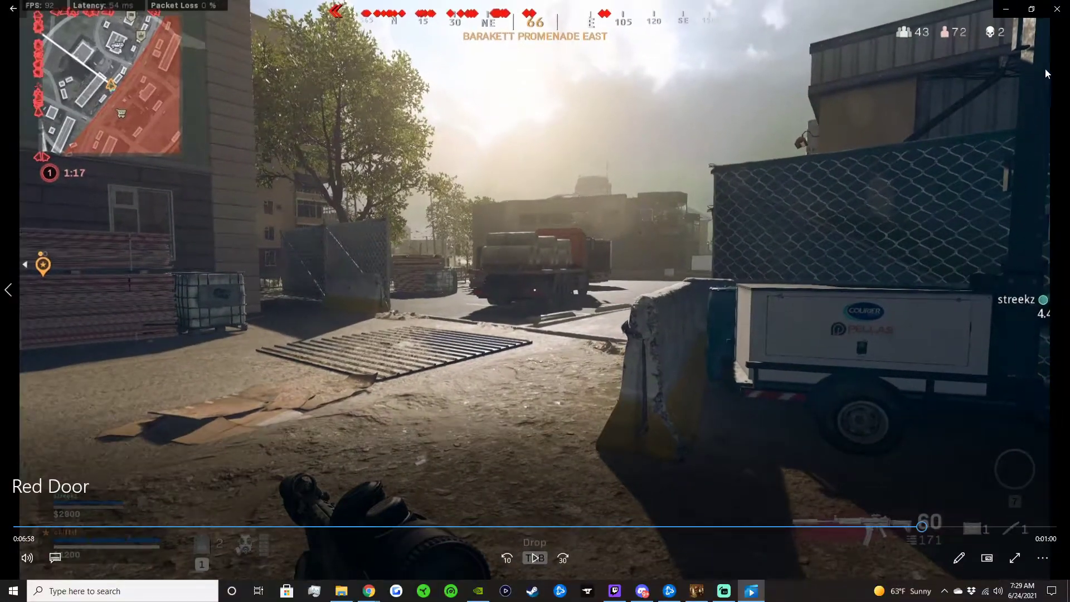
- Close the video player and return to GeForce Experience's overlay Audio settings
left_click(1059, 14)
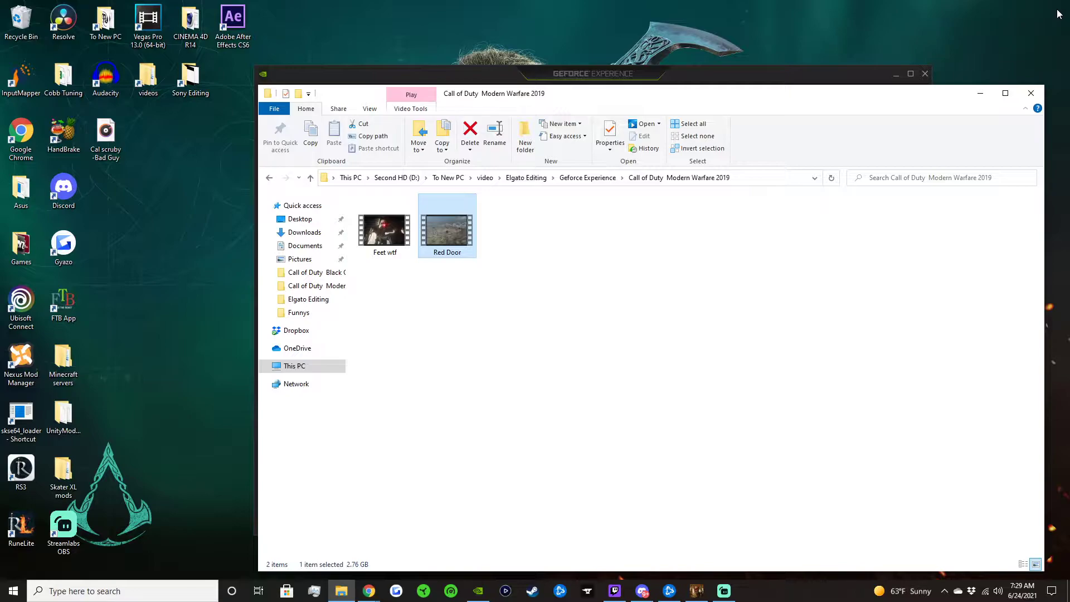
left_click(478, 590)
left_click(763, 96)
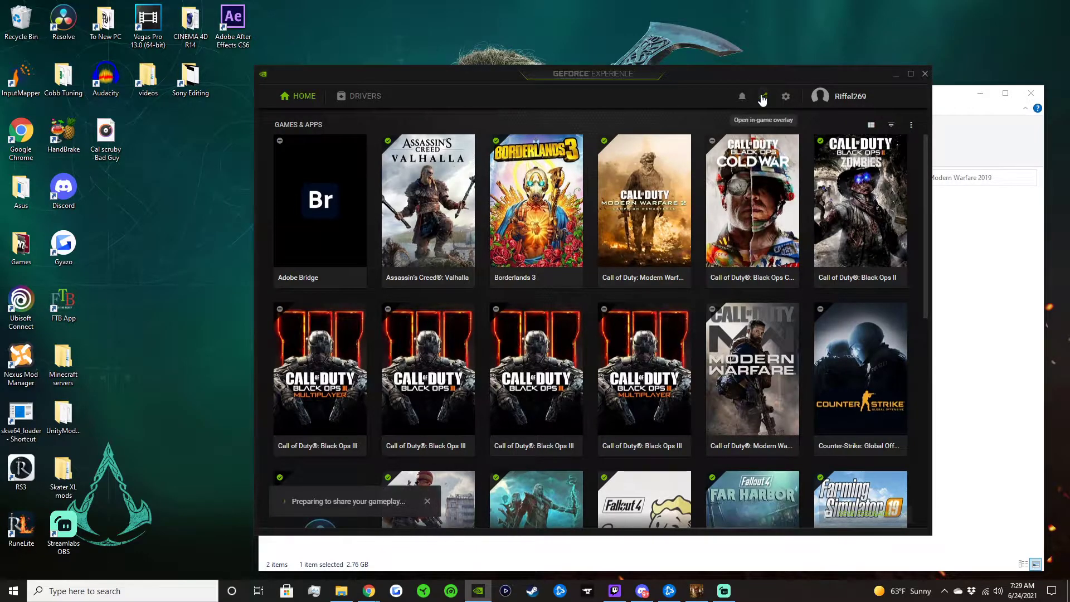
left_click(868, 201)
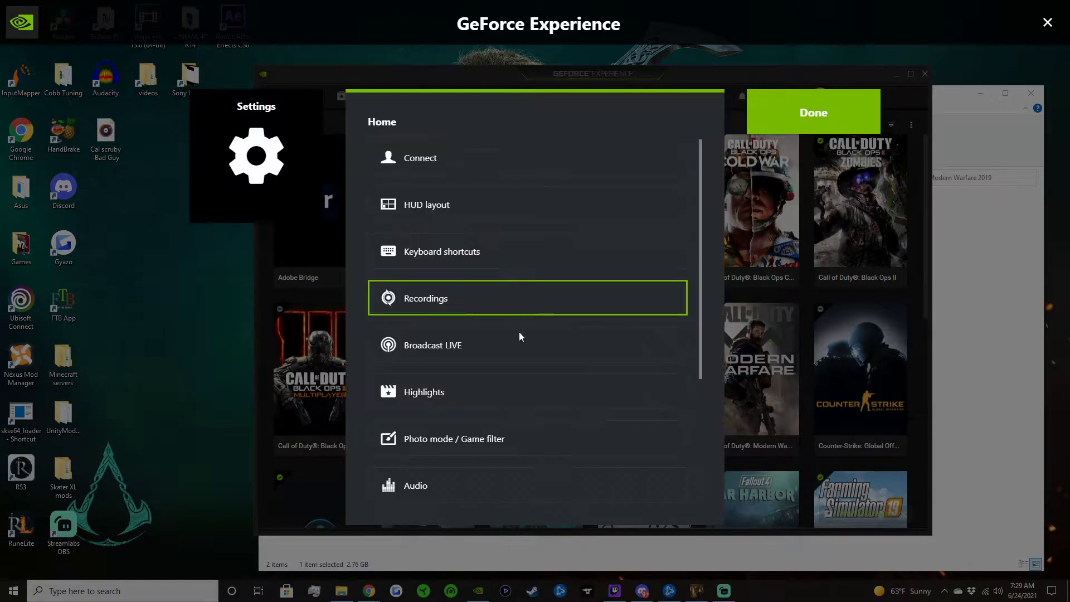
left_click(412, 486)
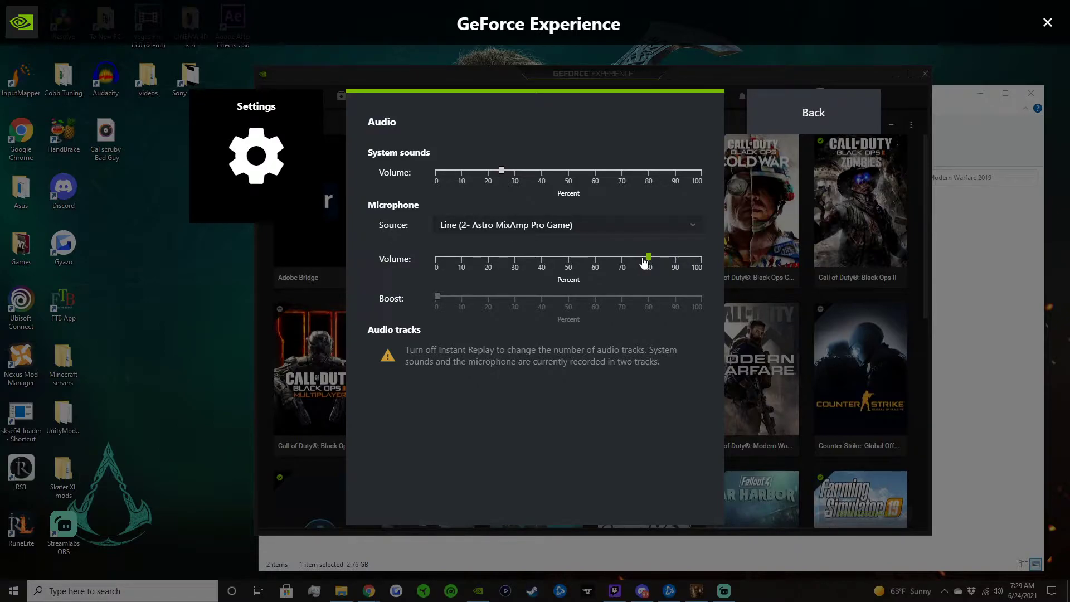
- Leave the settings and turn off Instant Replay in the overlay
left_click(802, 123)
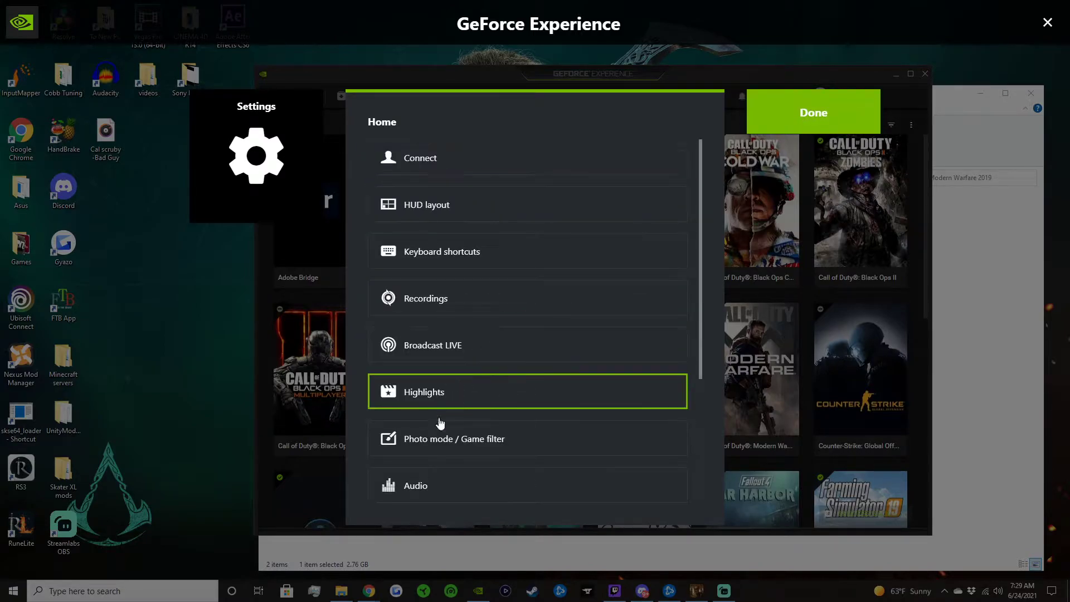
left_click(803, 108)
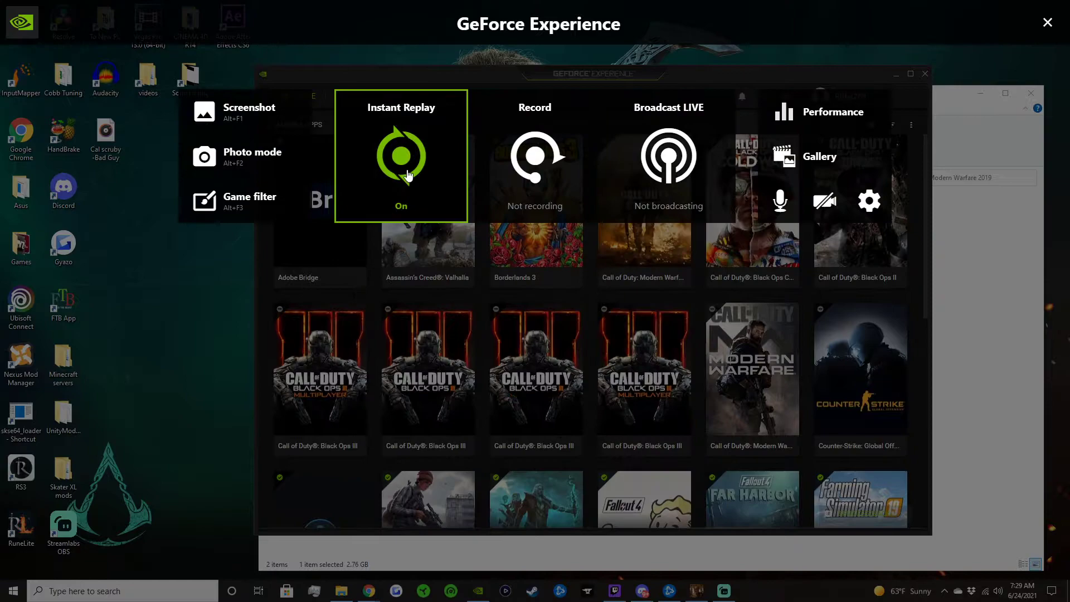
left_click(418, 213)
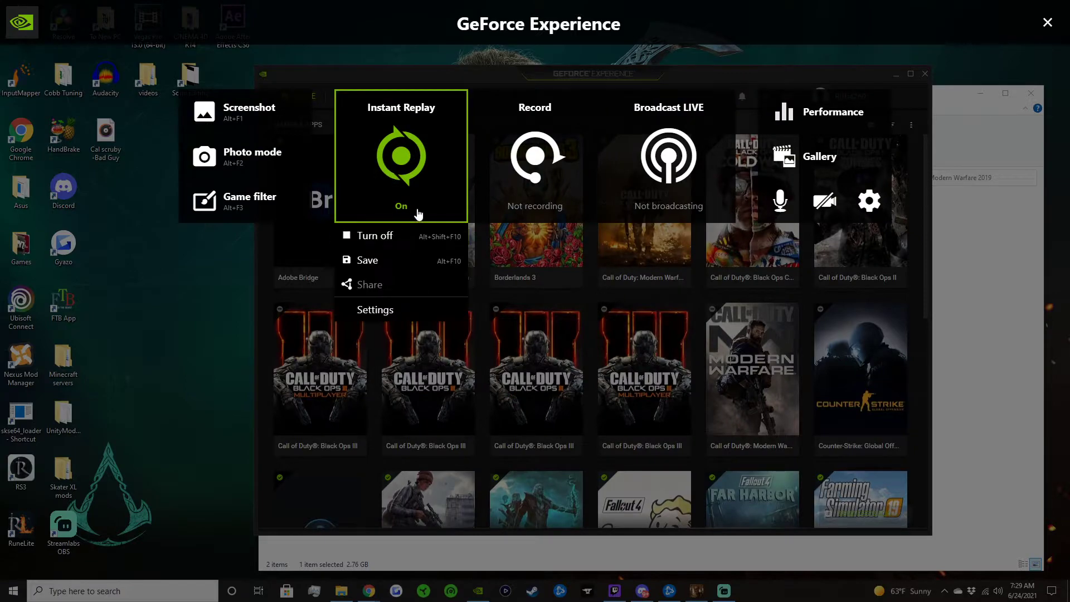
- Set the overlay audio to record as Separate both tracks
left_click(868, 201)
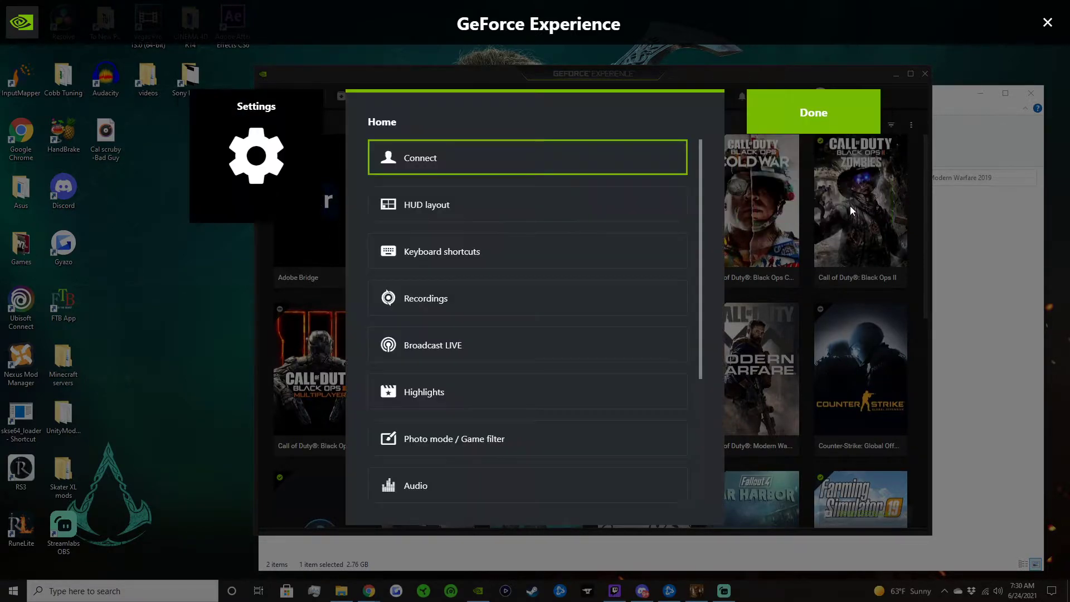
left_click(431, 493)
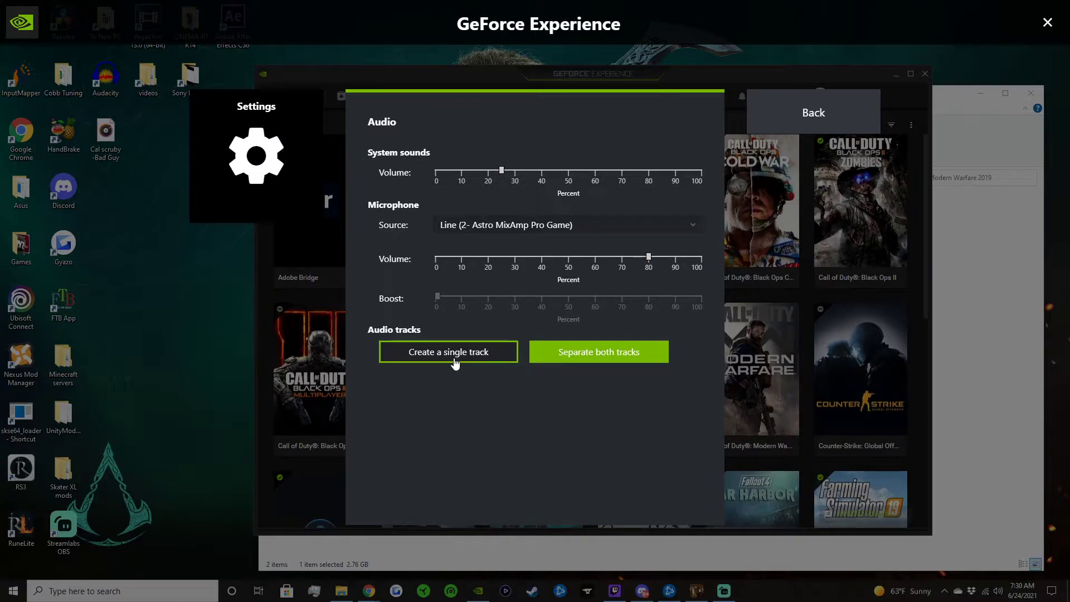
left_click(797, 119)
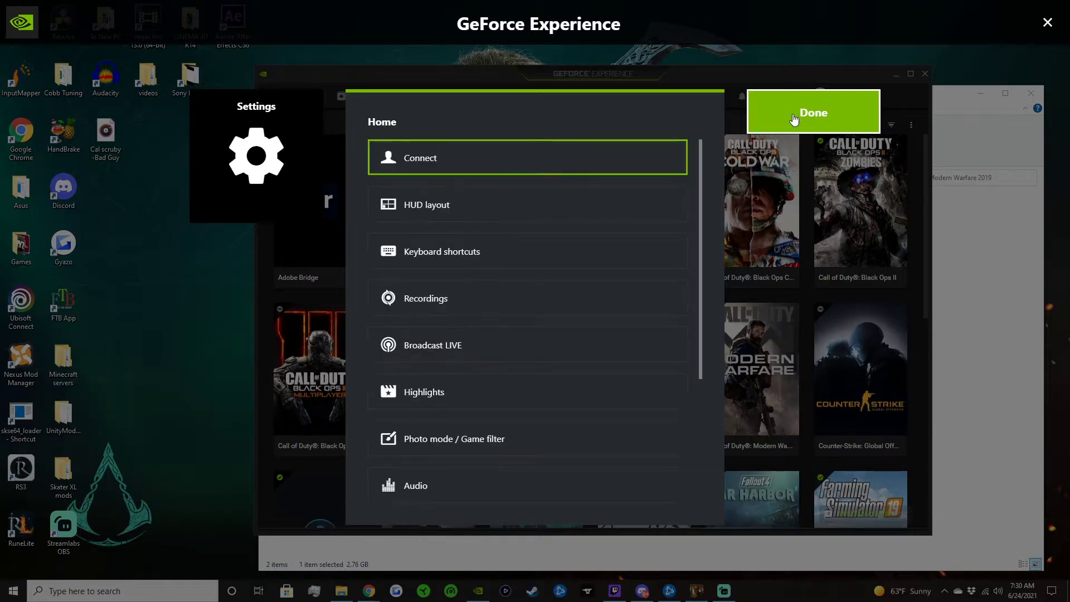
left_click(860, 102)
- Close the overlay, minimize GeForce Experience, and return Explorer to the Geforce Experience folder
left_click(1048, 22)
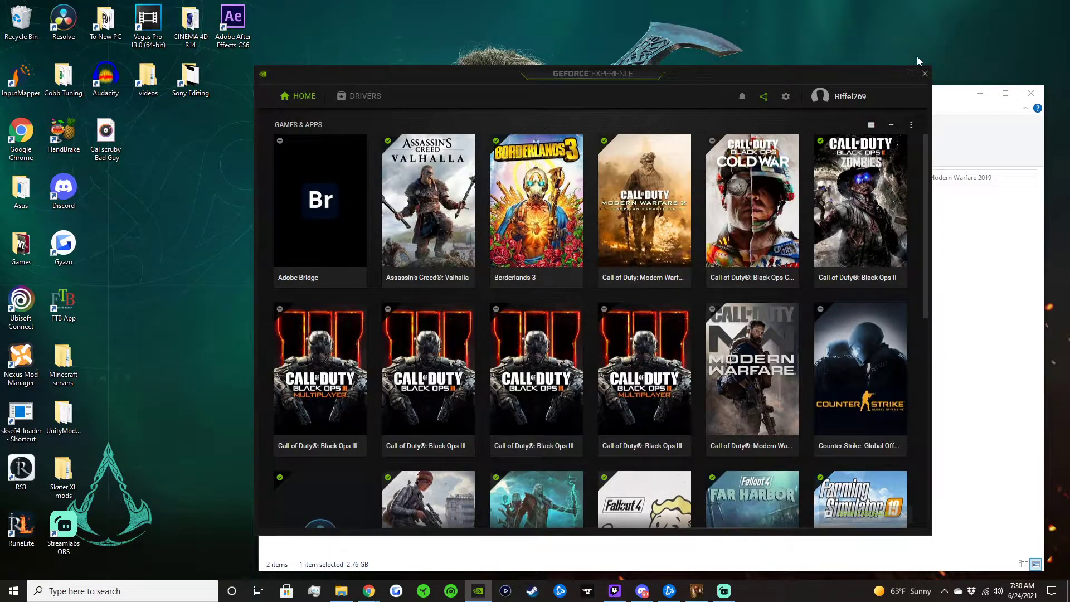
left_click(898, 76)
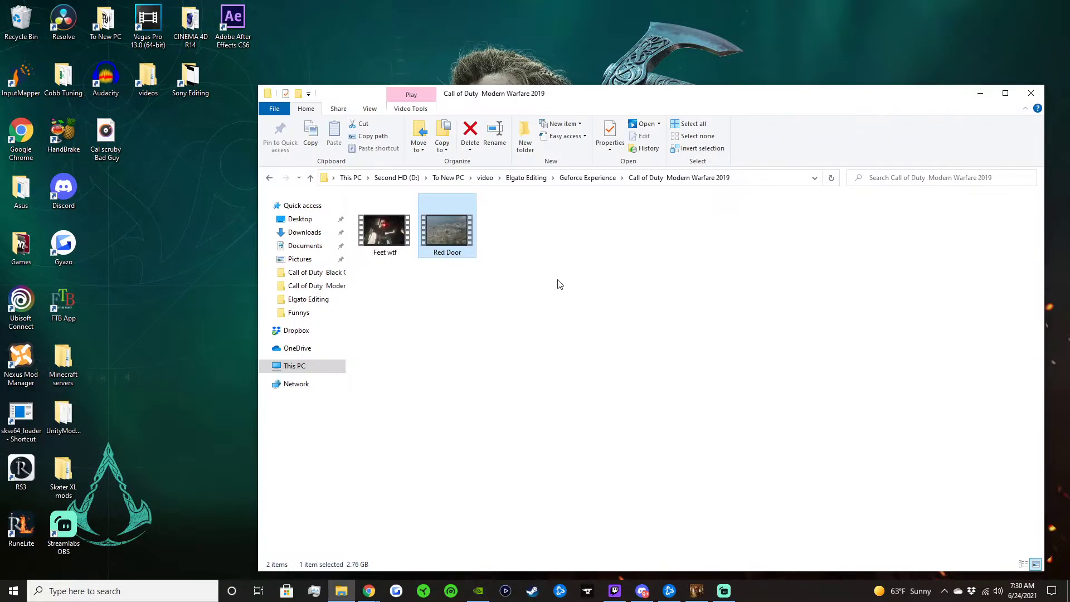
left_click(270, 178)
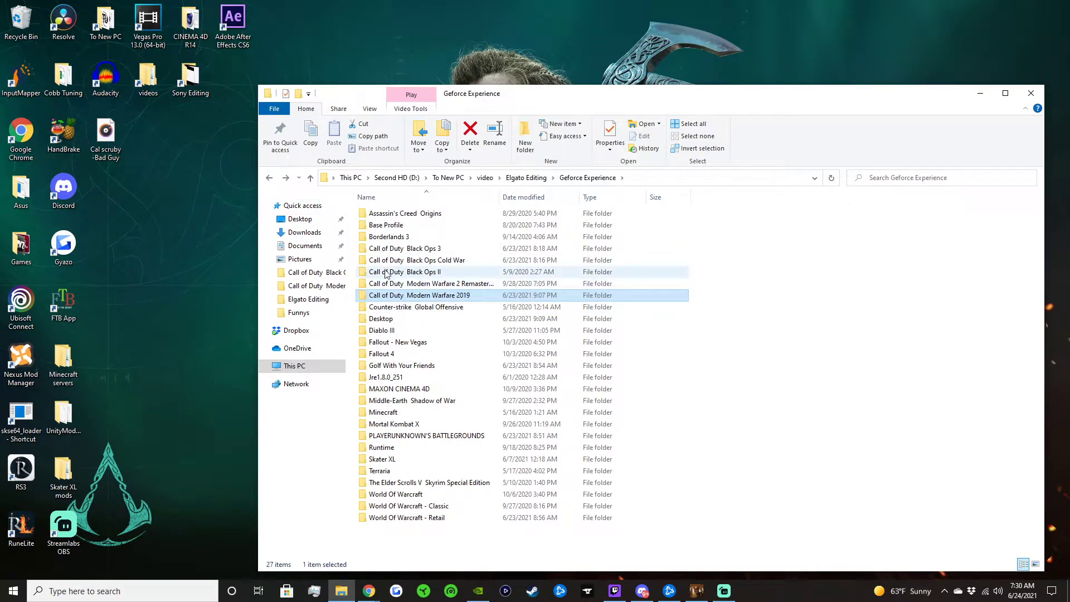
- Inspect the Modern Warfare 2019 folder's Feet wtf and Red Door videos, then go back
double_click(445, 295)
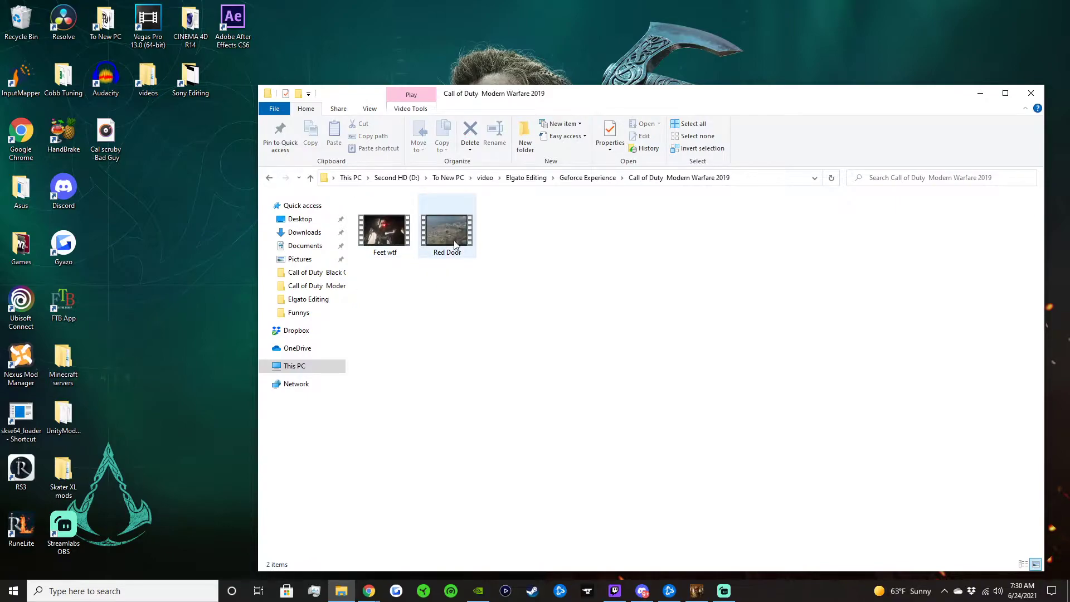
key("alt+Left")
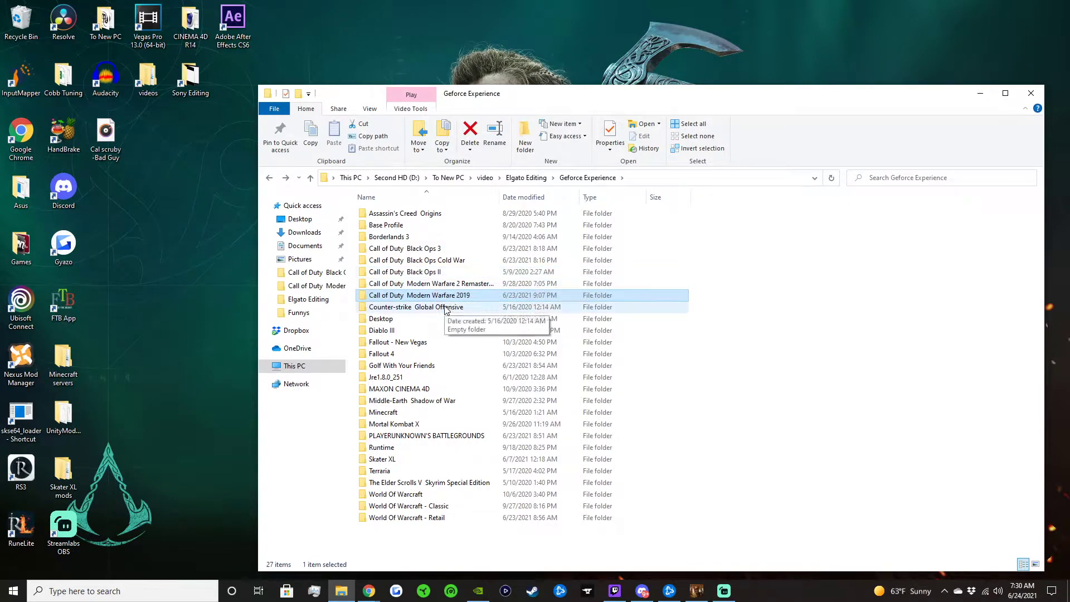
double_click(440, 296)
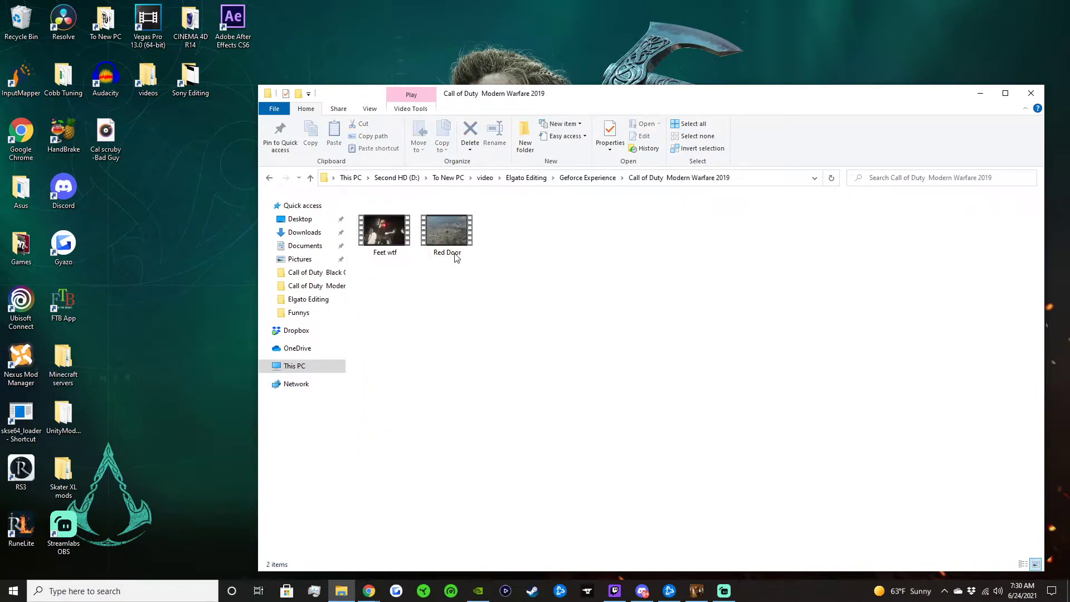
left_click(270, 178)
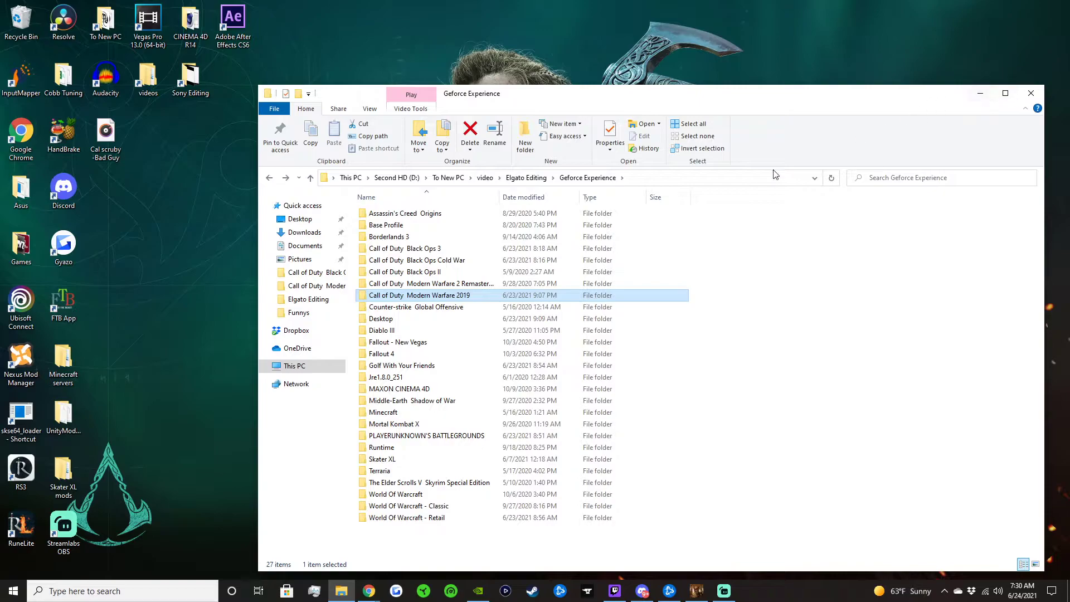
- Launch Vegas Pro 13 and place the Modern Warfare 2019 clips folder beside it, selecting Feet wtf
left_click(140, 22)
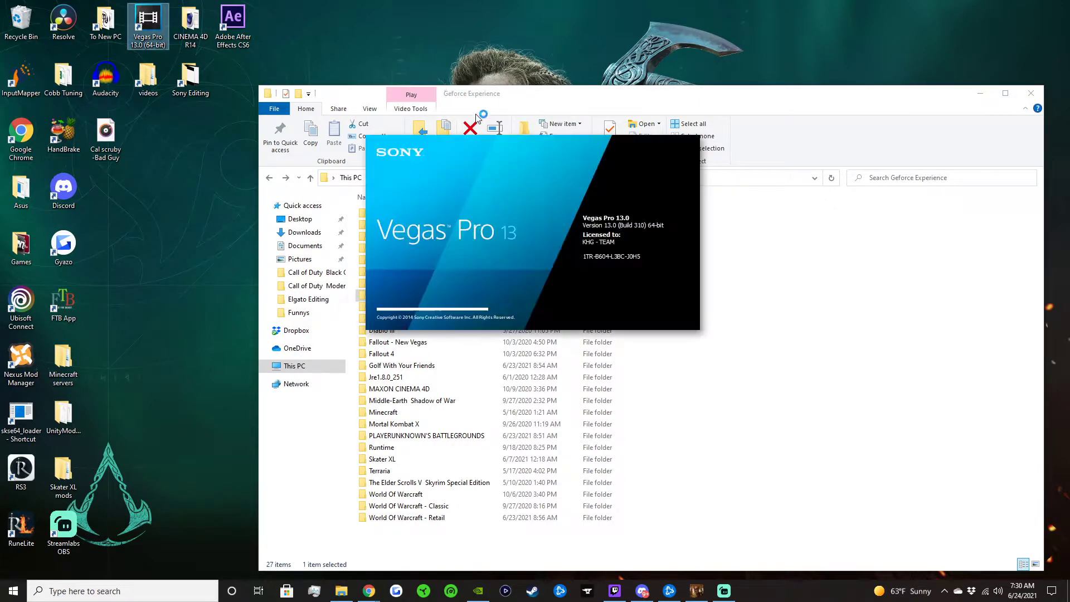
left_click(663, 101)
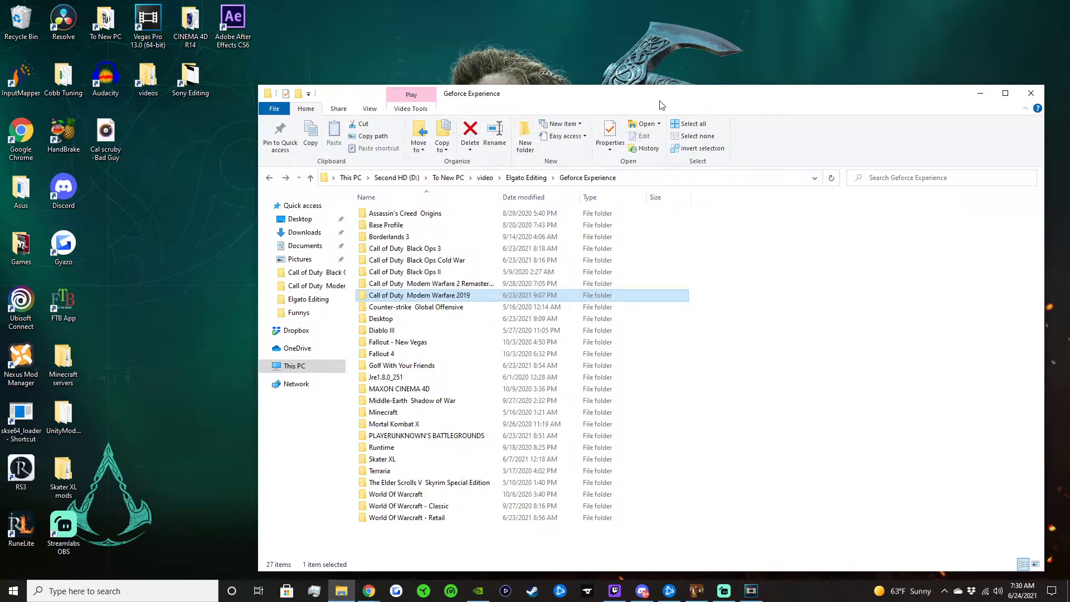
double_click(433, 296)
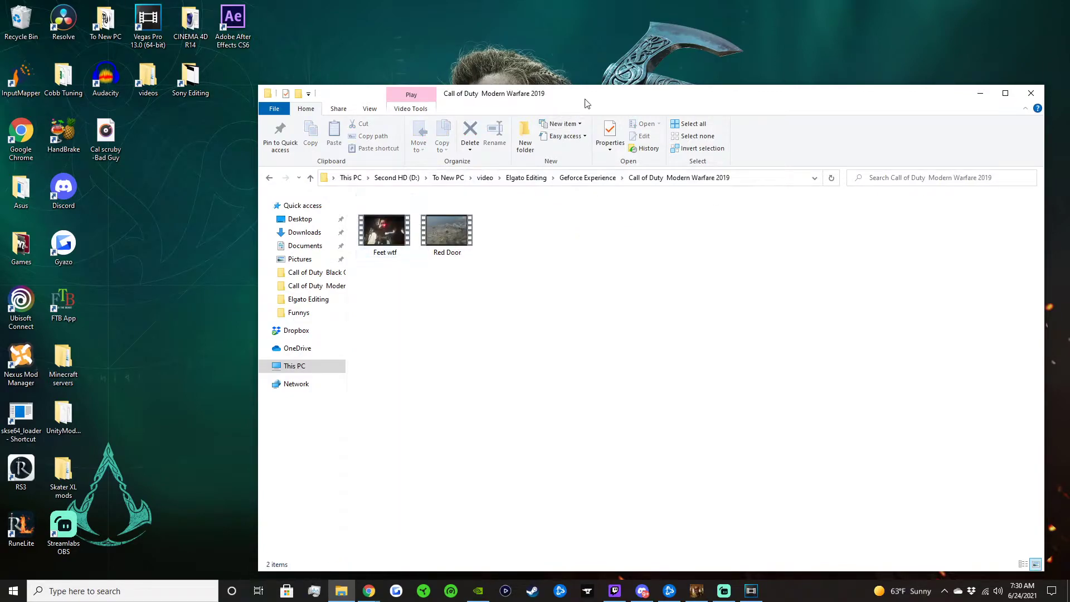
left_click_drag(587, 103, 648, 98)
left_click(446, 225)
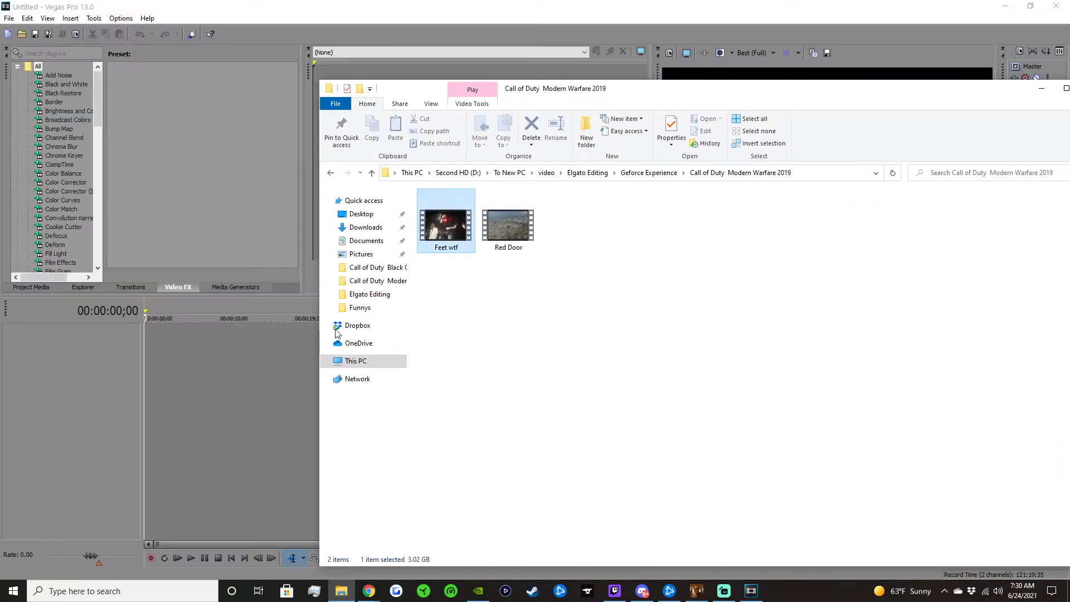
- Add Feet wtf to the Vegas timeline and play its audio from about 00:02:02:27
left_click_drag(336, 332, 106, 351)
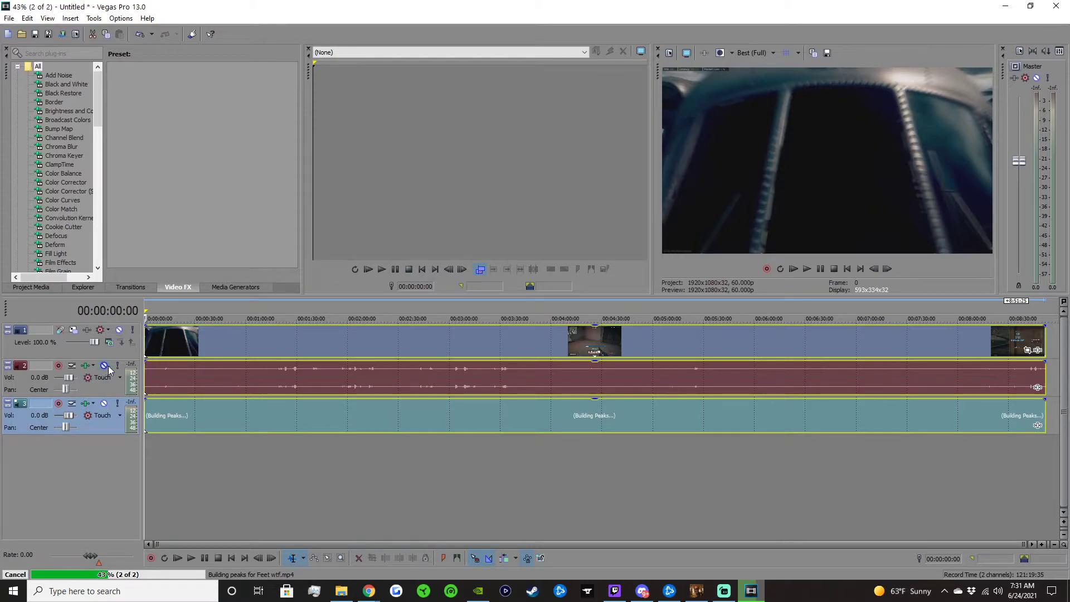
left_click(352, 378)
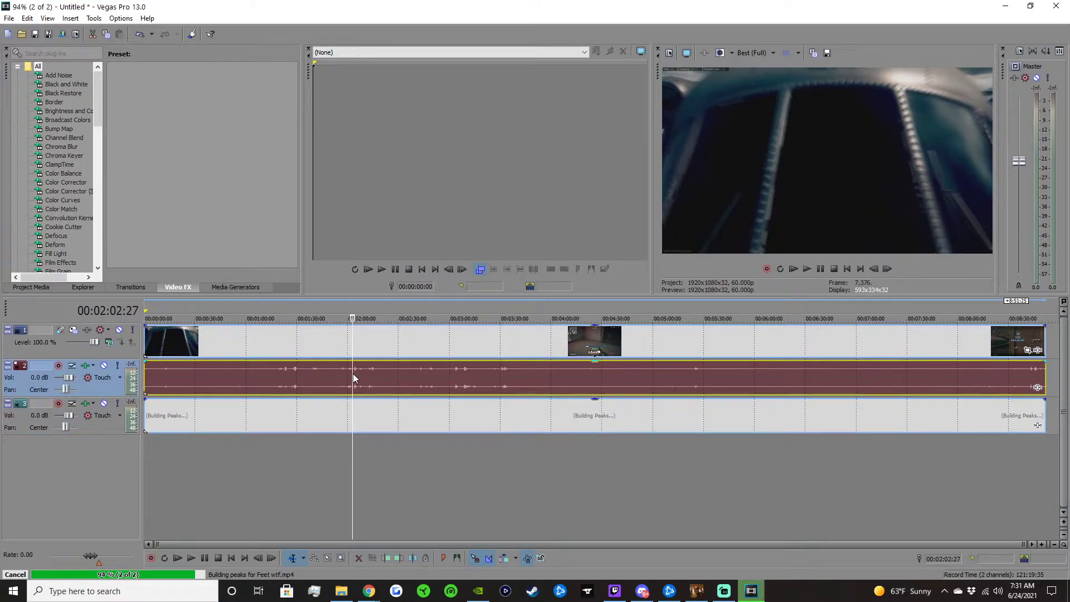
left_click(805, 270)
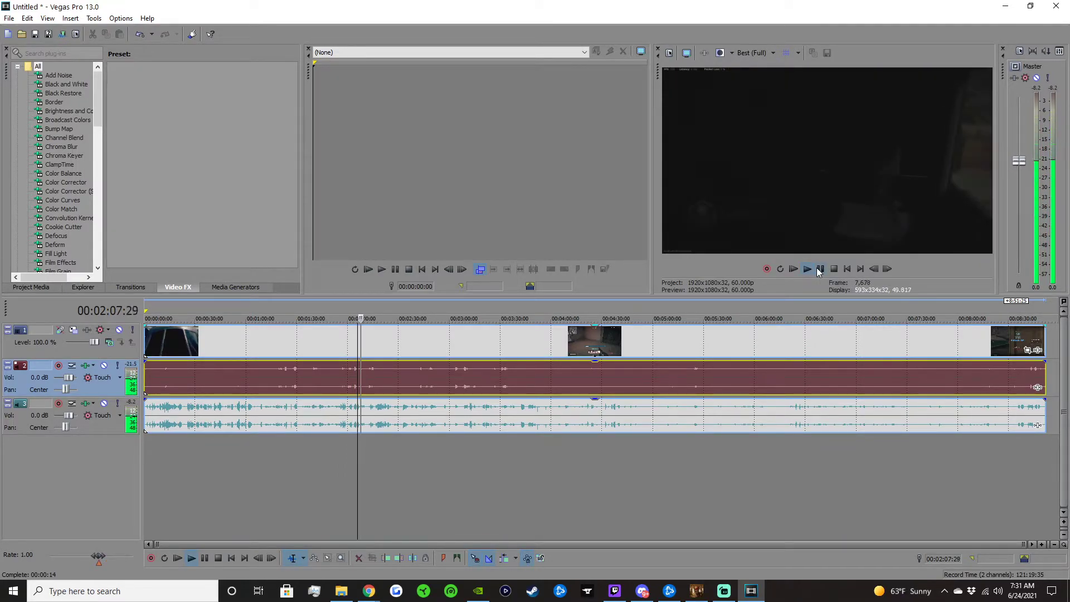
- Compare playback around 00:02:00 with audio track 2 muted, then unmuted
left_click(819, 269)
left_click(104, 365)
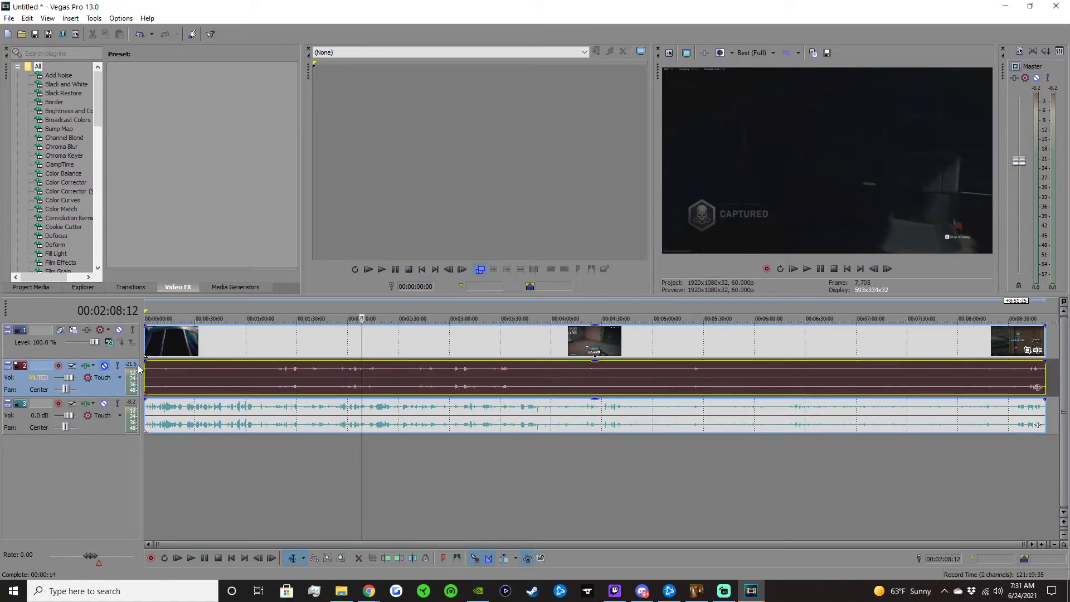
left_click(350, 374)
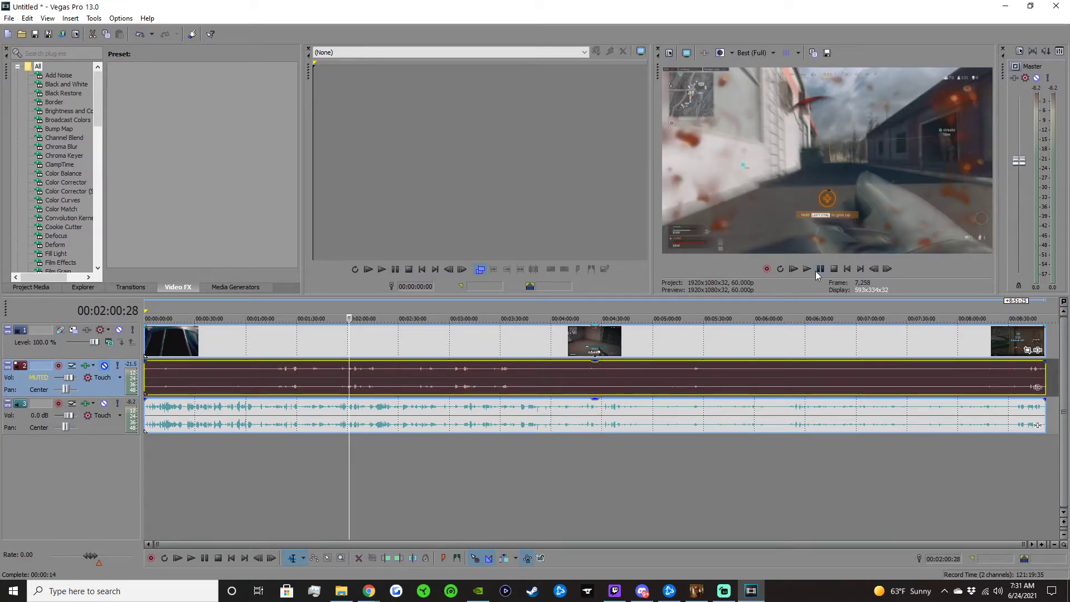
left_click(814, 271)
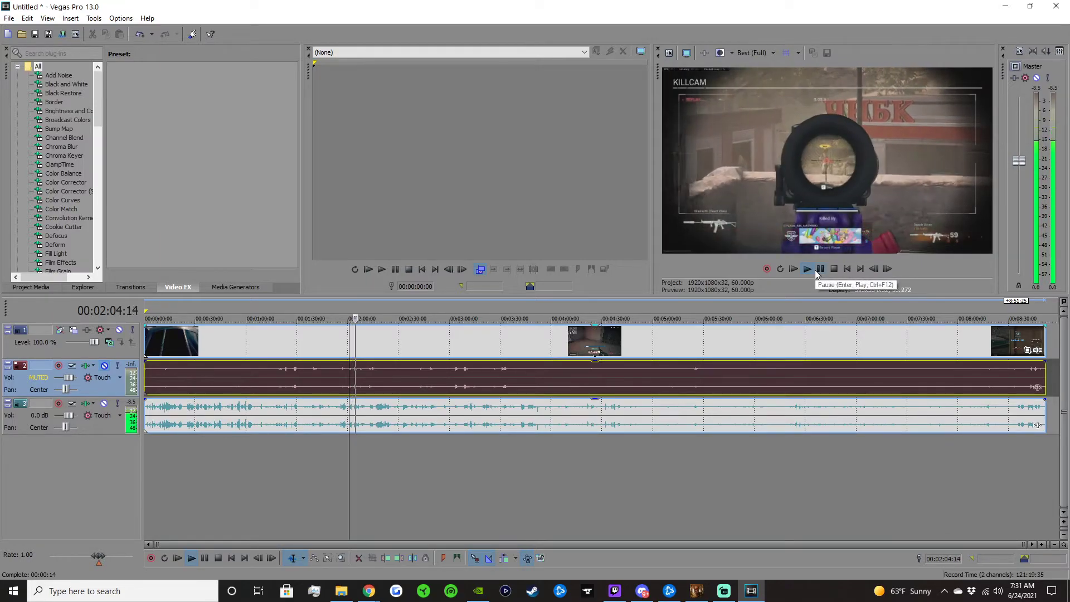
left_click(816, 272)
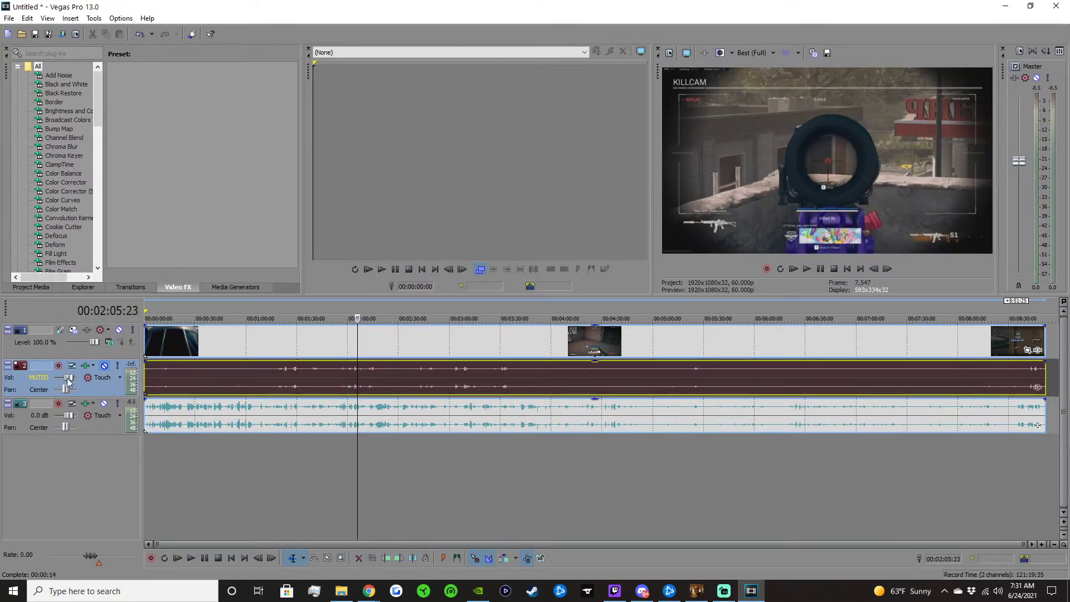
left_click(104, 365)
left_click(813, 271)
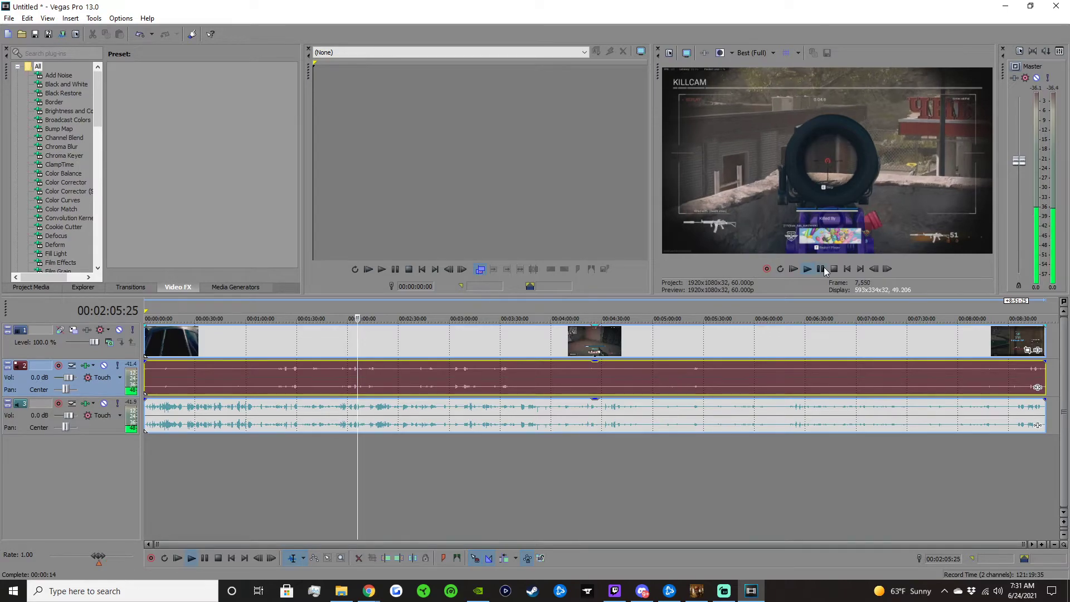
left_click(351, 380)
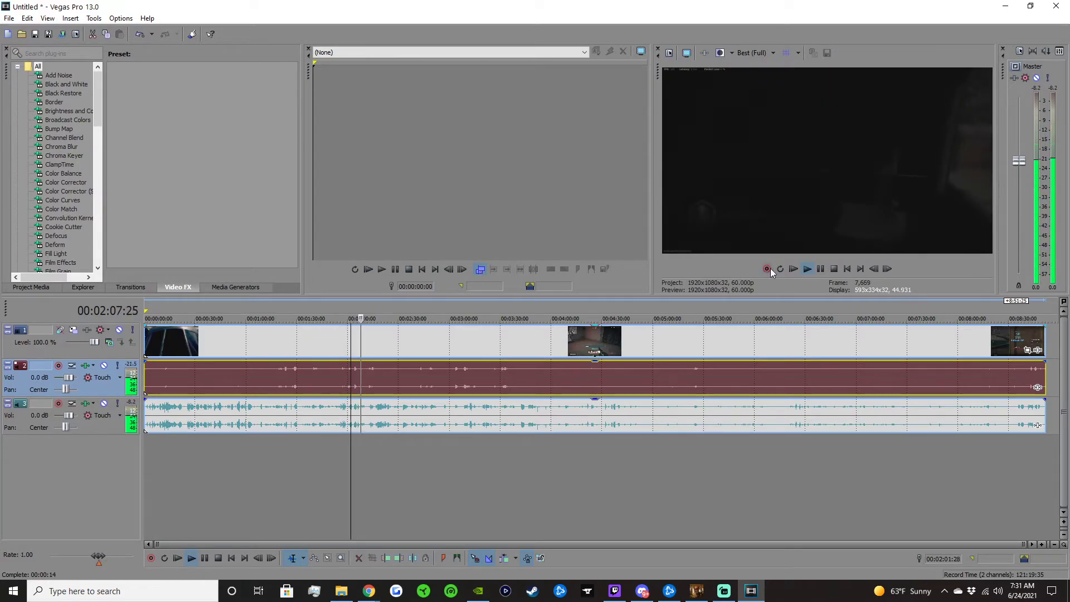
left_click(820, 269)
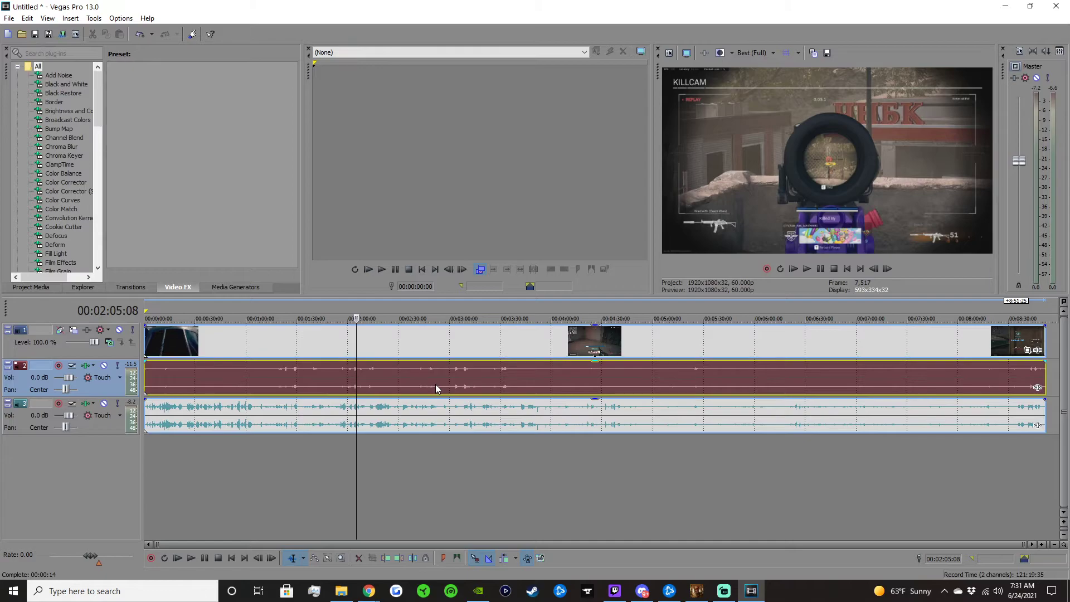
- Mute track 2 again and replay from 00:02:02:27 to confirm the echo is gone
left_click(354, 378)
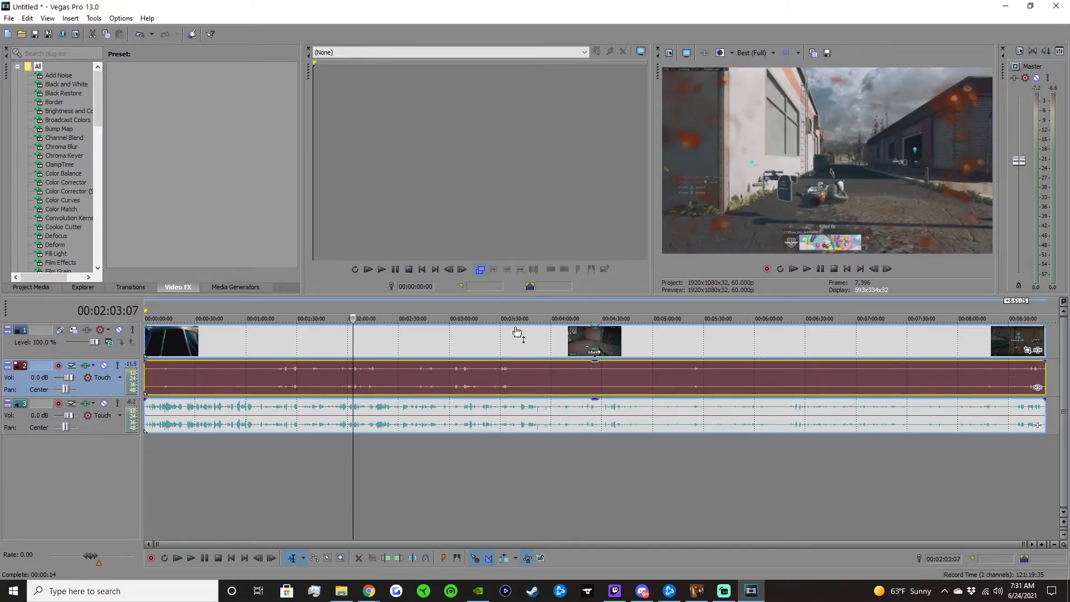
left_click(819, 269)
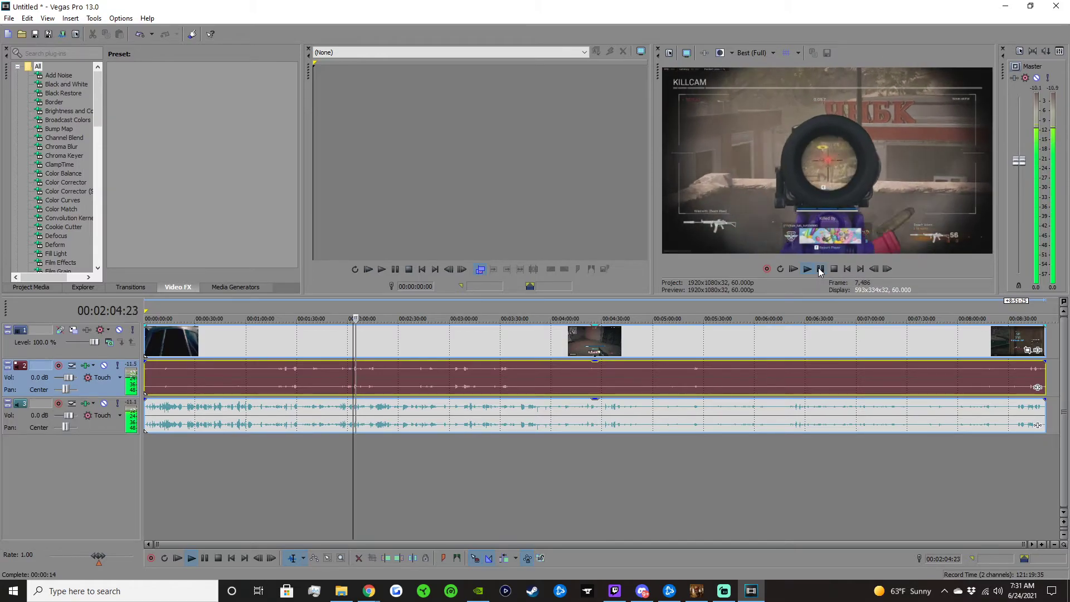
left_click(820, 269)
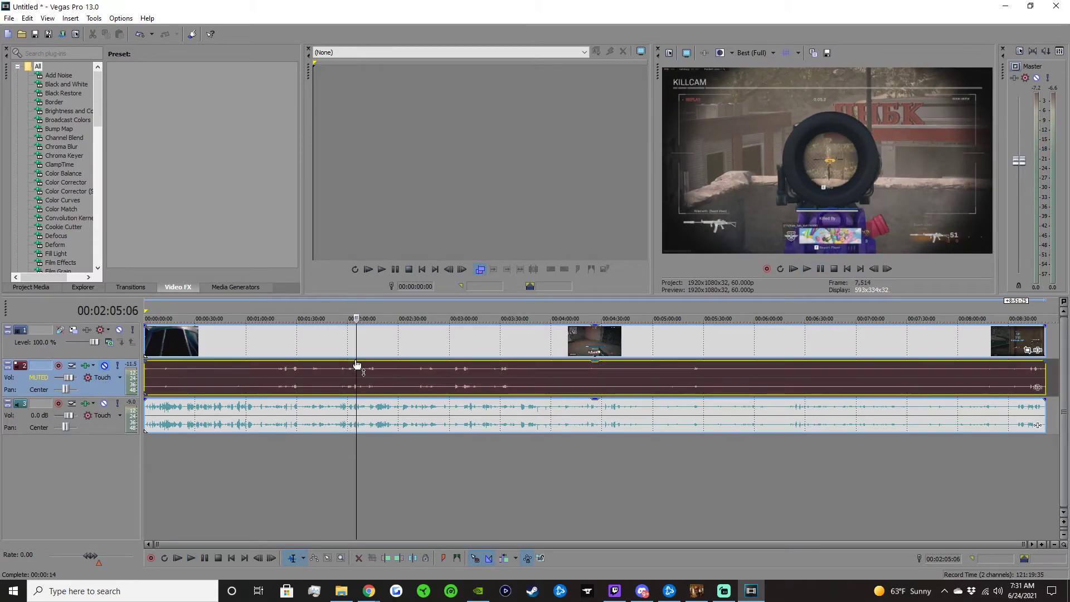
left_click(104, 365)
left_click(353, 378)
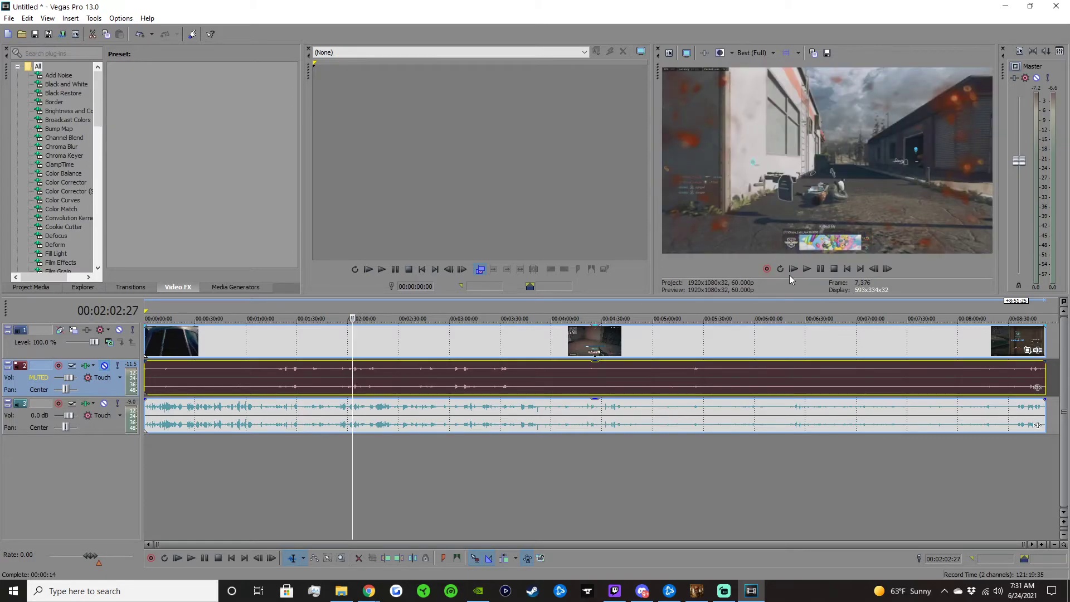
left_click(819, 270)
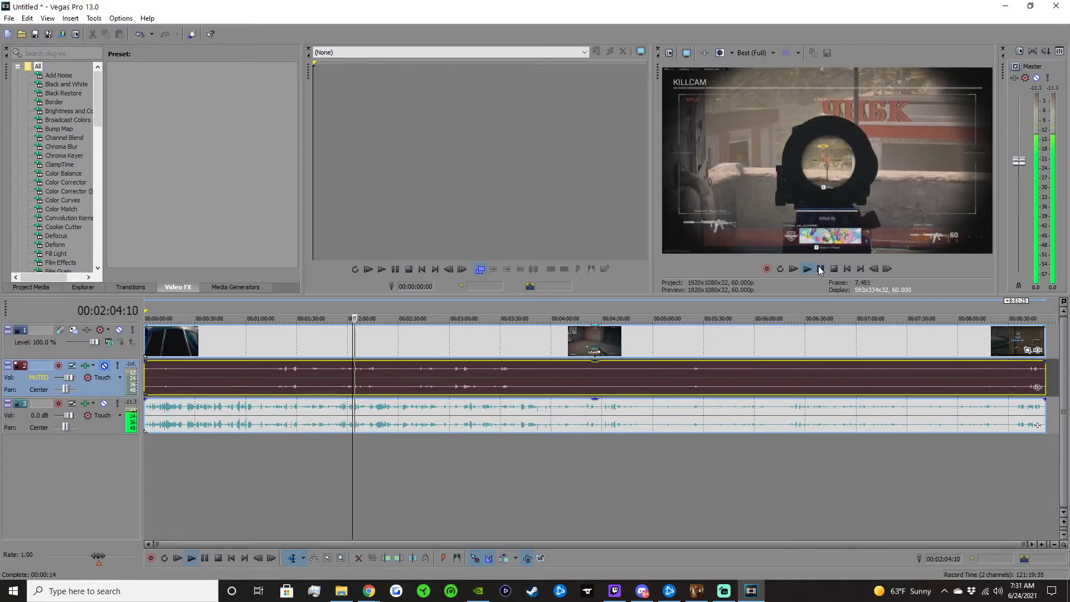
left_click(820, 270)
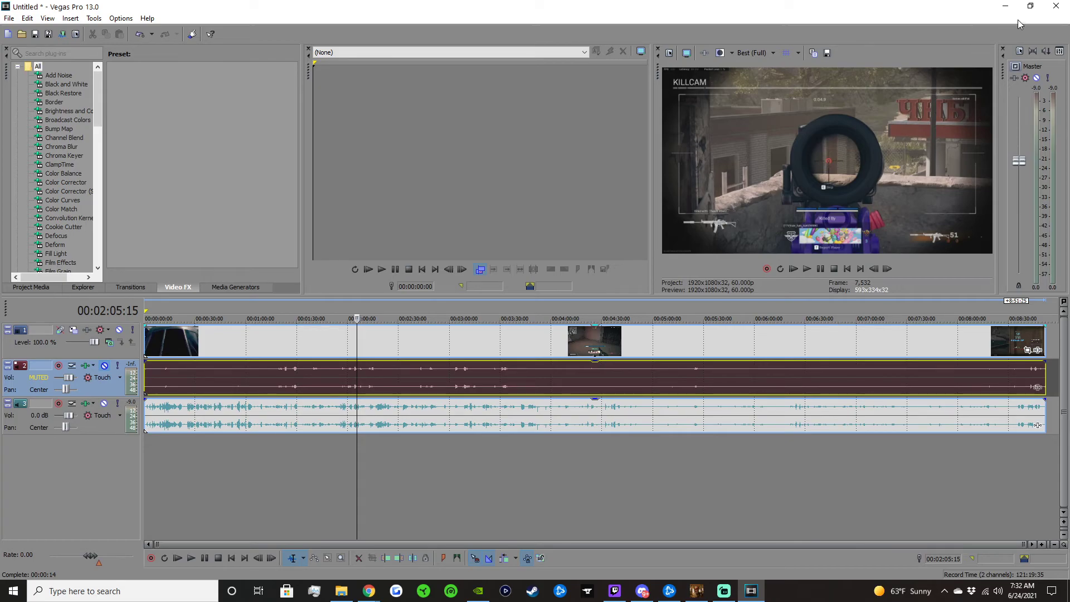
- Close Vegas Pro 13 without saving the project
left_click(1056, 5)
left_click(544, 233)
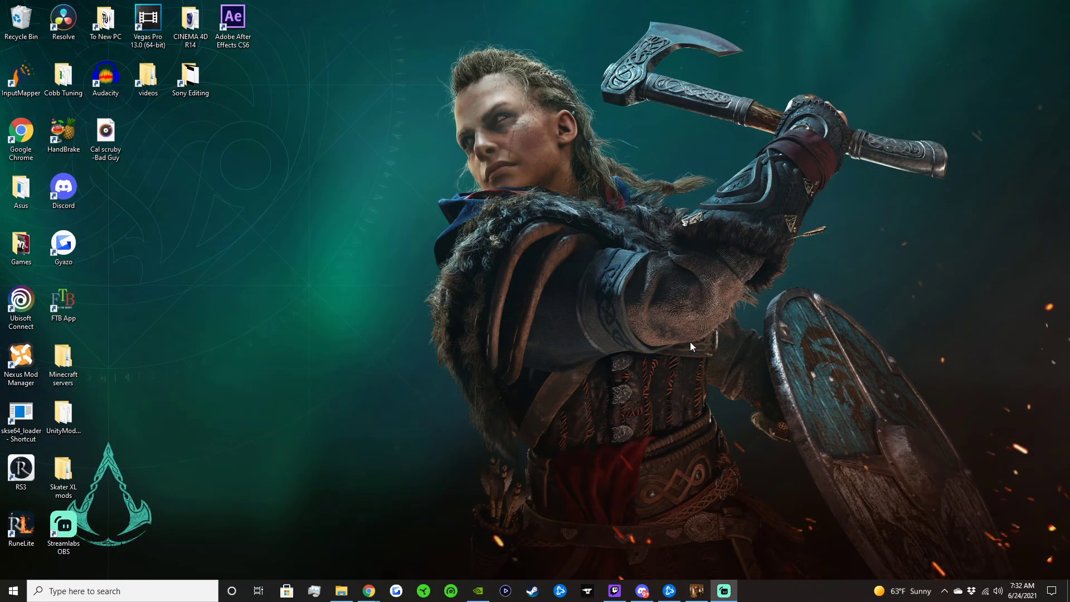